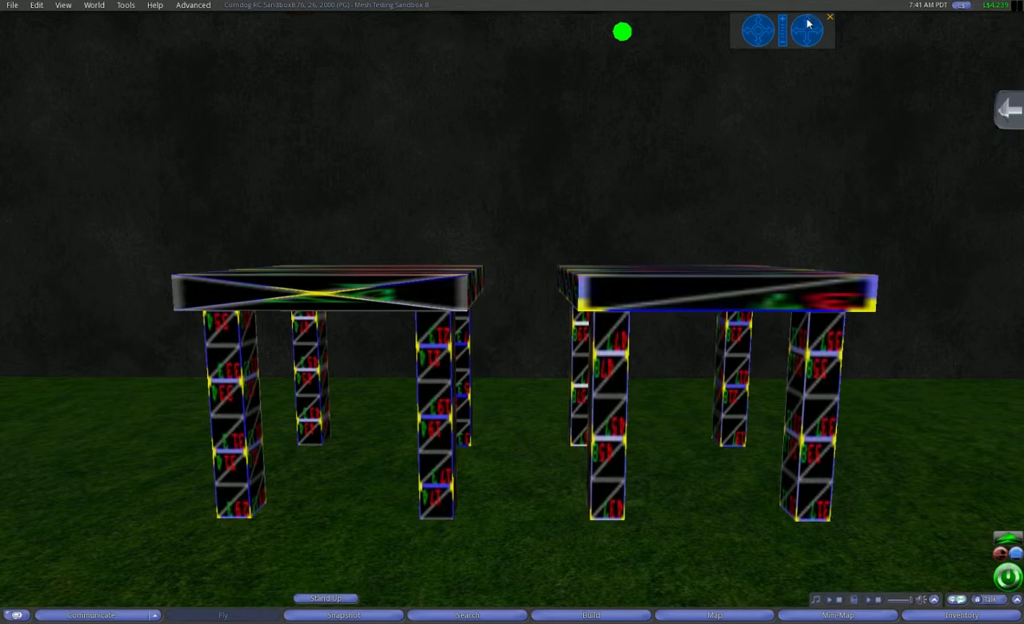
Examine the textured demo tables from several angles, focusing on the end face of the tabletop
{"action": "left_click_drag", "start_coordinate": [807, 25], "coordinate": [788, 41]}
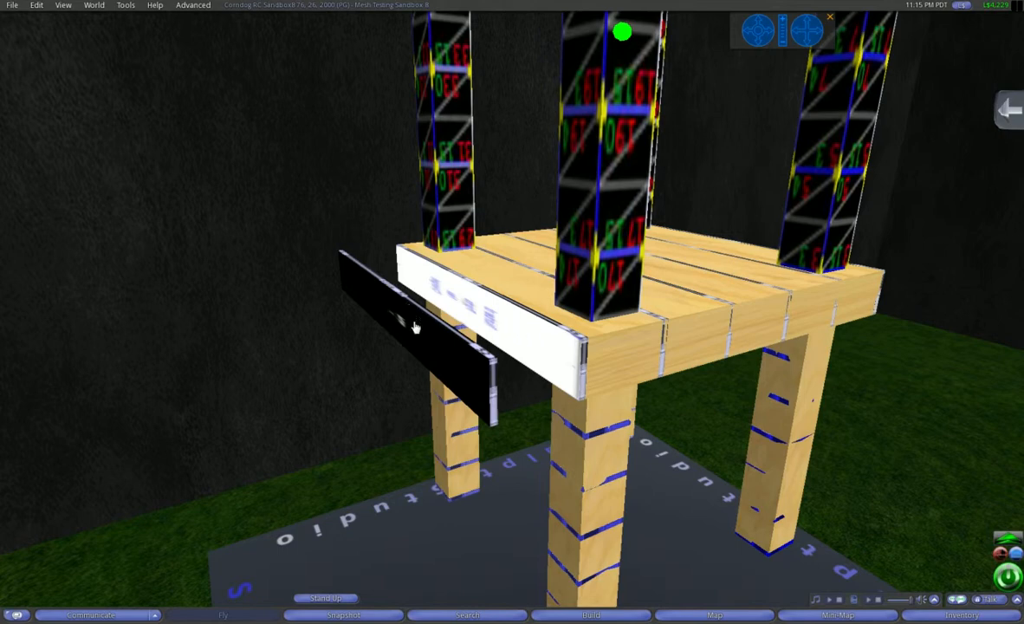
{"action": "left_click", "coordinate": [805, 25]}
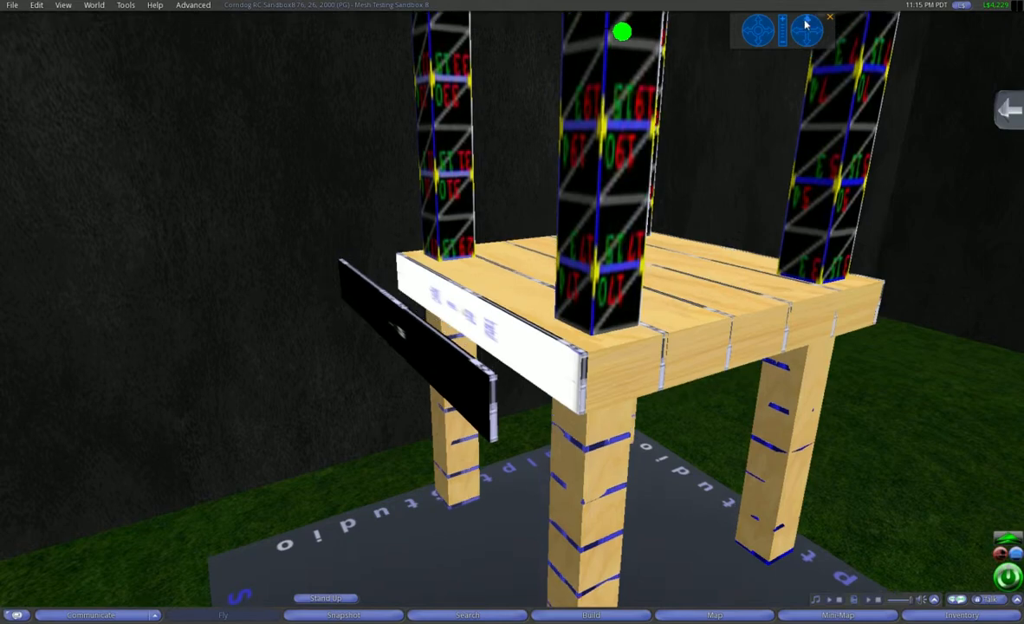
{"action": "left_click_drag", "start_coordinate": [806, 25], "coordinate": [805, 25]}
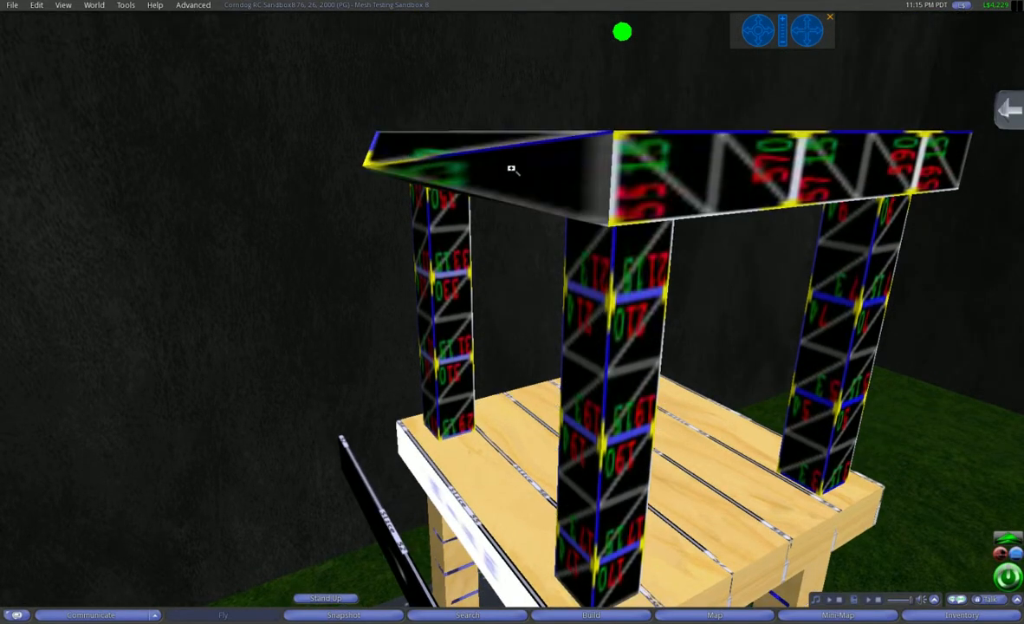
{"action": "left_click_drag", "start_coordinate": [512, 169], "coordinate": [582, 165], "text": "alt"}
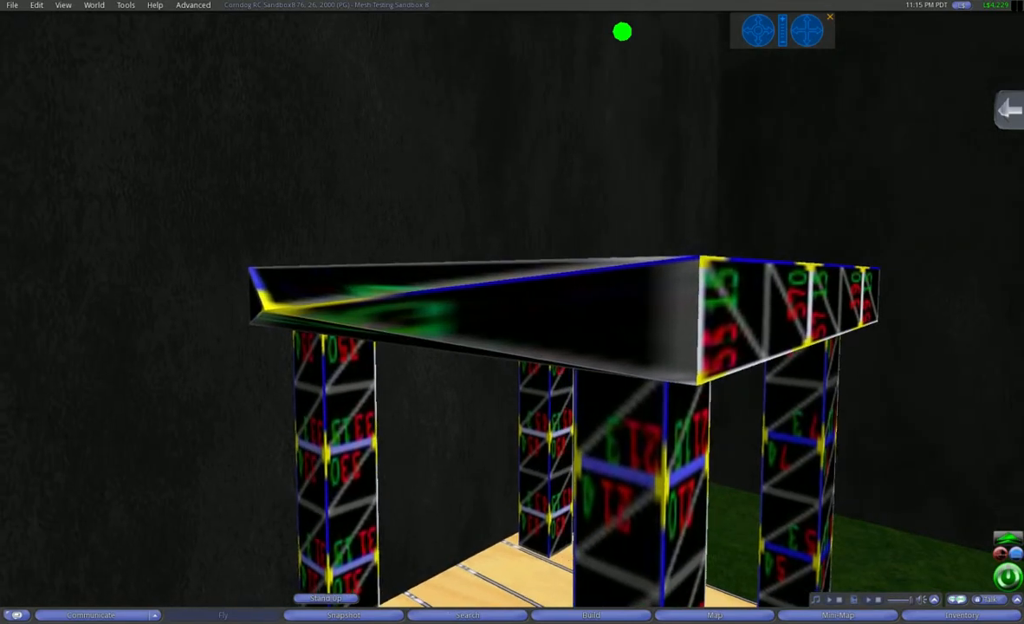
{"action": "left_click_drag", "start_coordinate": [425, 305], "coordinate": [444, 306], "text": "alt"}
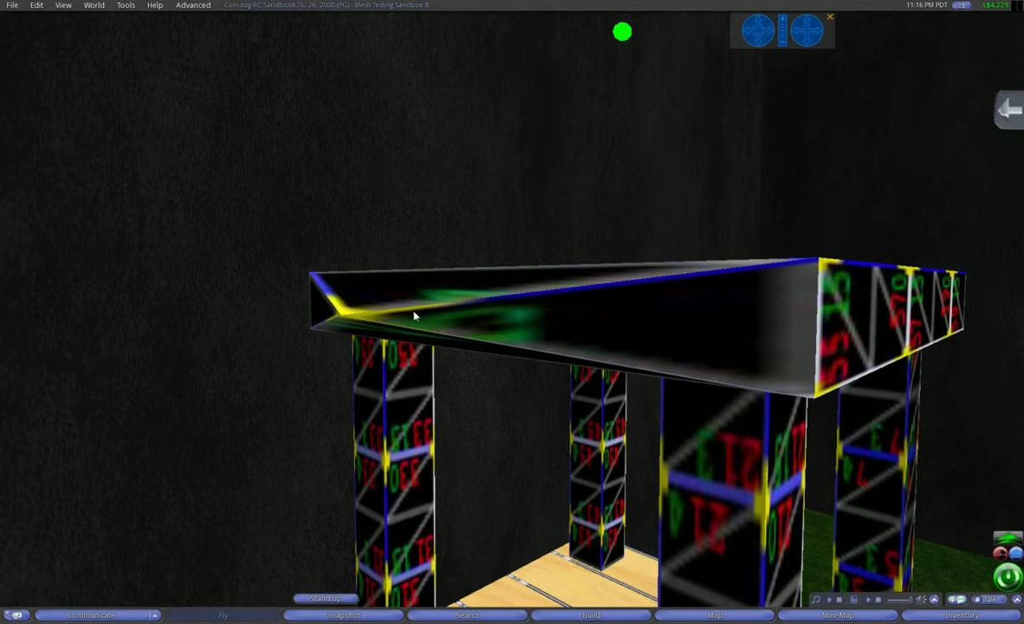
{"action": "left_click_drag", "start_coordinate": [413, 313], "coordinate": [461, 298], "text": "alt"}
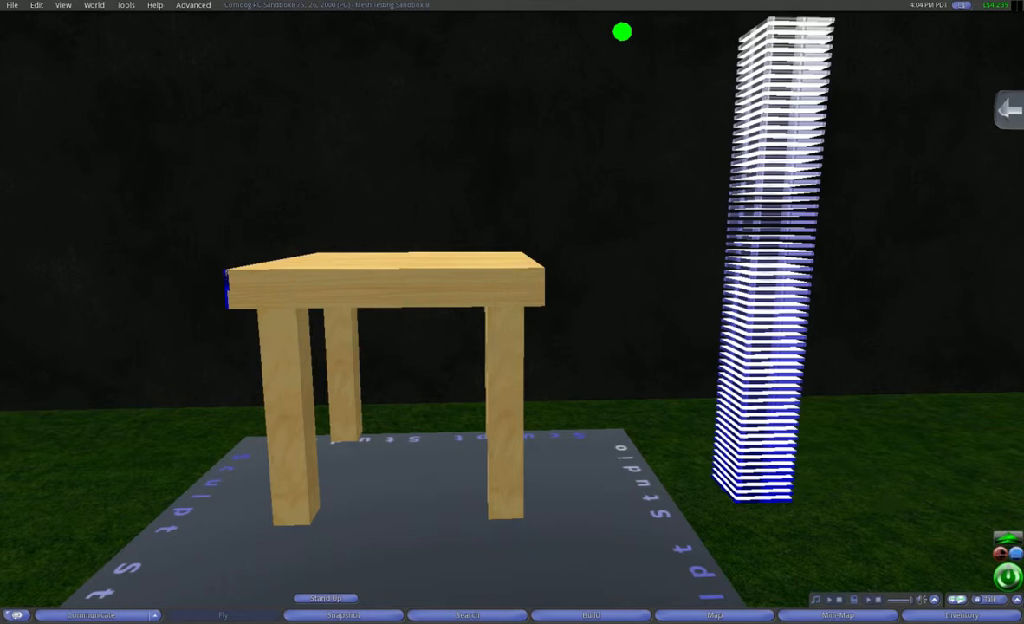
Copy the position, rotation and size of slice 0 at the end of the wooden tabletop
{"action": "left_click", "coordinate": [266, 268], "text": "alt"}
{"action": "mouse_move", "coordinate": [512, 314]}
{"action": "left_mouse_down", "text": "alt"}
{"action": "mouse_move", "coordinate": [589, 324]}
{"action": "mouse_move", "coordinate": [512, 314]}
{"action": "left_mouse_up", "text": "alt"}
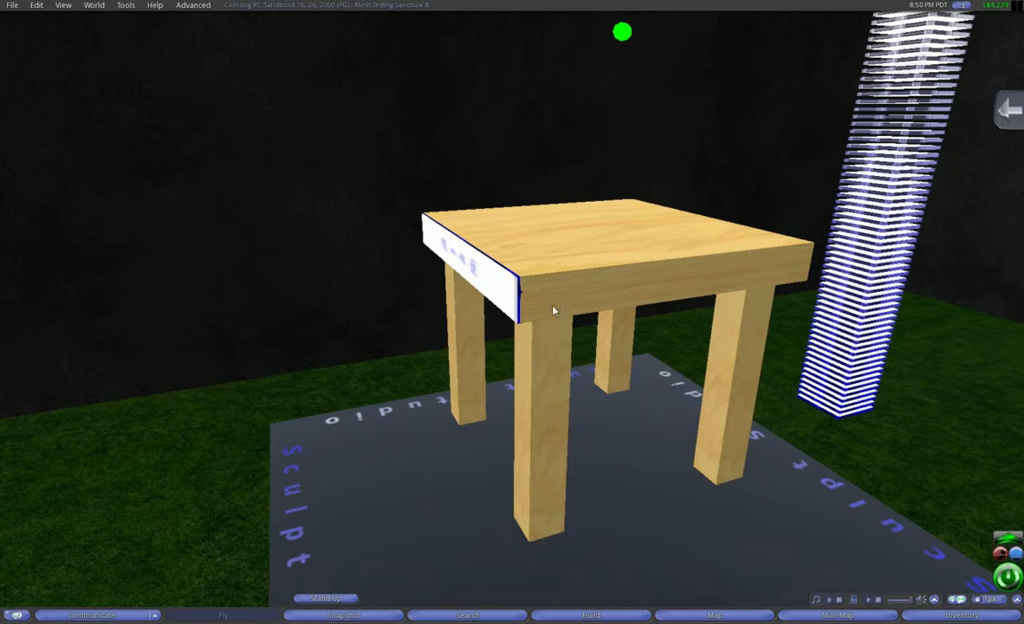
{"action": "left_click_drag", "start_coordinate": [488, 295], "coordinate": [512, 316], "text": "alt"}
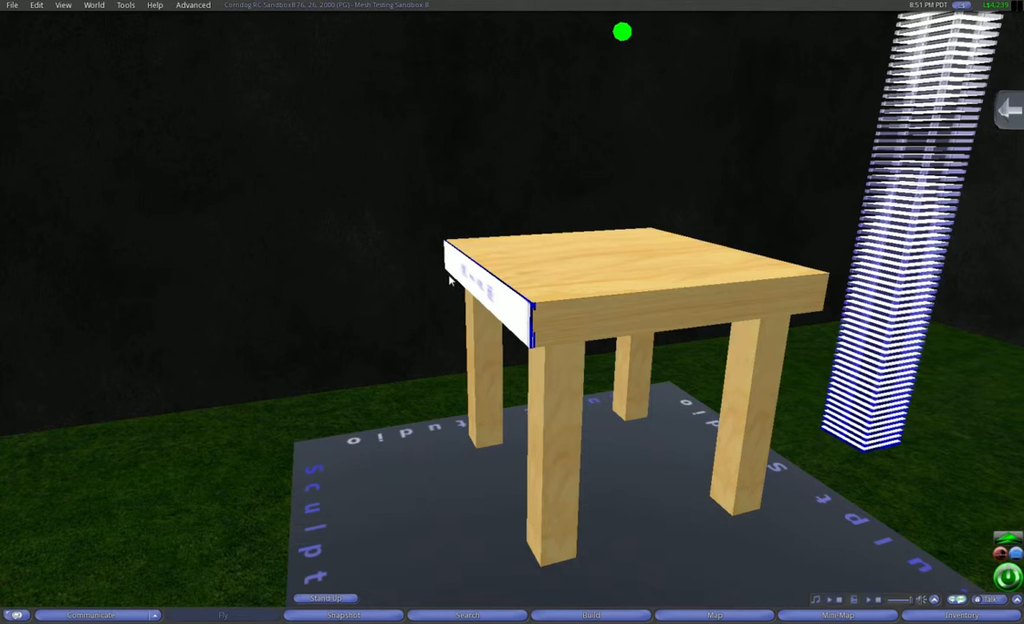
{"action": "left_click", "coordinate": [507, 305]}
{"action": "left_click", "coordinate": [924, 153]}
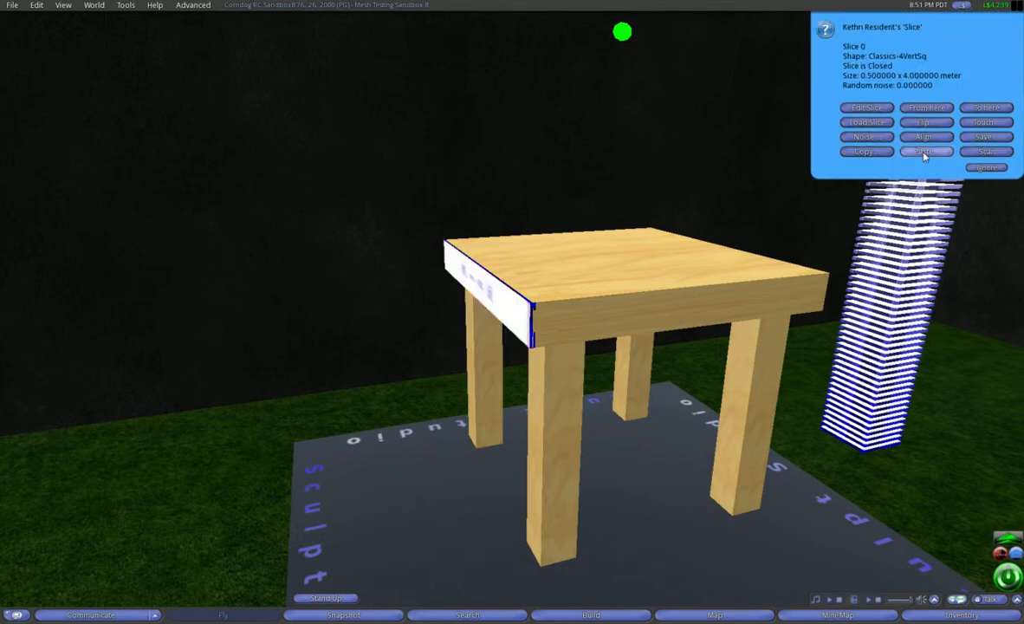
{"action": "left_click", "coordinate": [880, 154]}
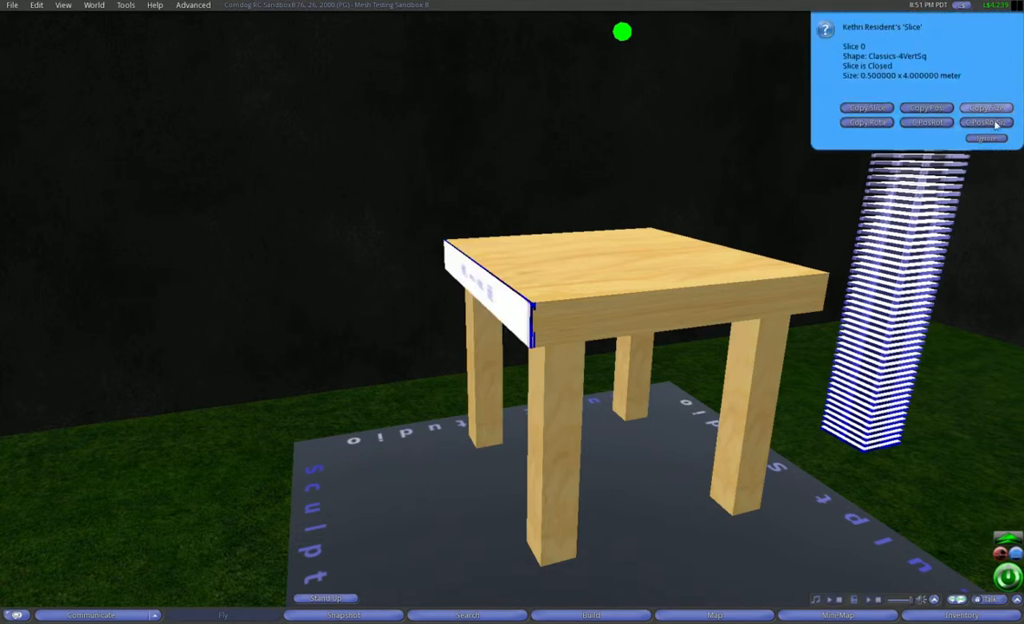
{"action": "left_click", "coordinate": [993, 126]}
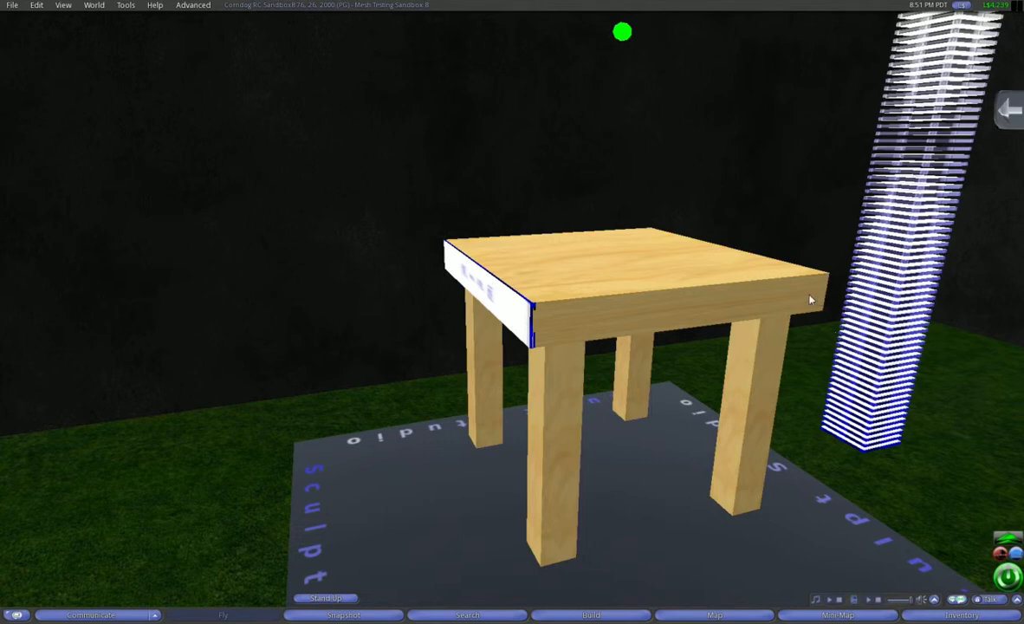
Move slice 0 away from the tabletop along the X axis to about X 81.438 m
{"action": "right_click", "coordinate": [499, 301]}
{"action": "left_click", "coordinate": [494, 309]}
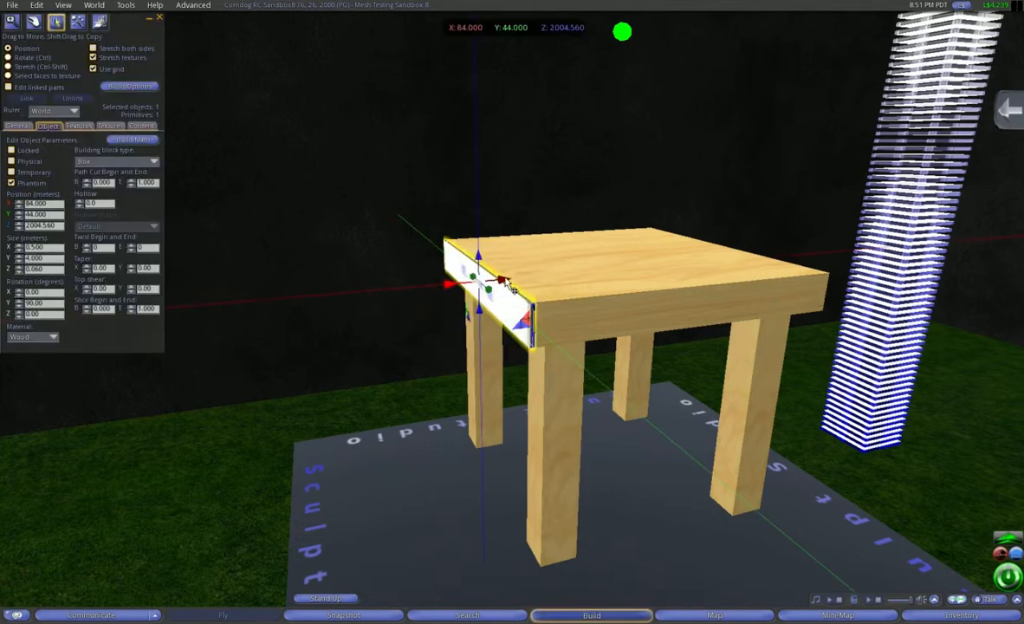
{"action": "left_click_drag", "start_coordinate": [513, 289], "coordinate": [302, 224]}
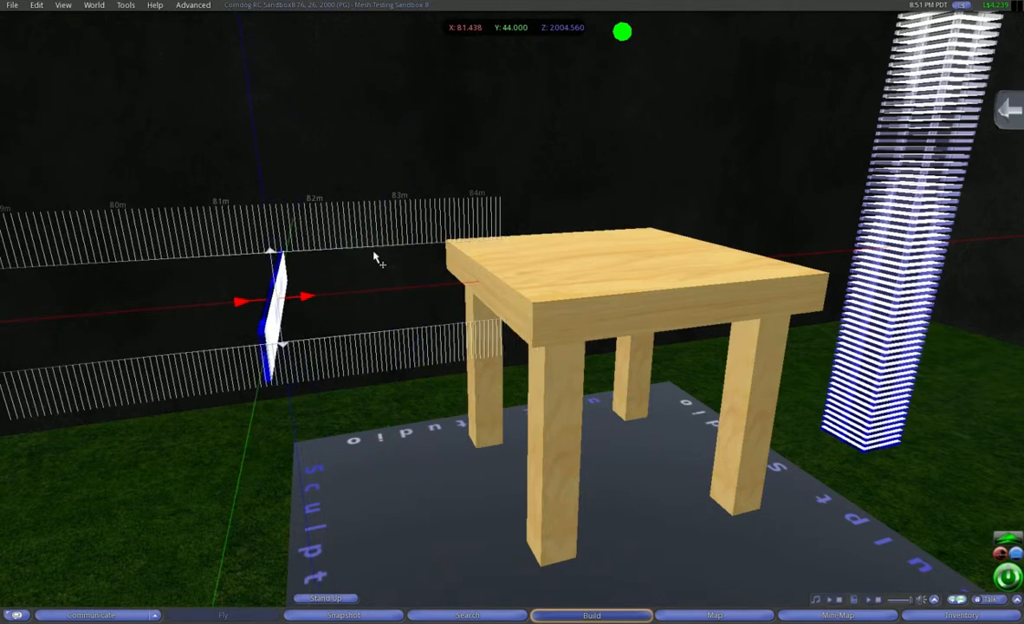
{"action": "left_click_drag", "start_coordinate": [374, 257], "coordinate": [368, 244]}
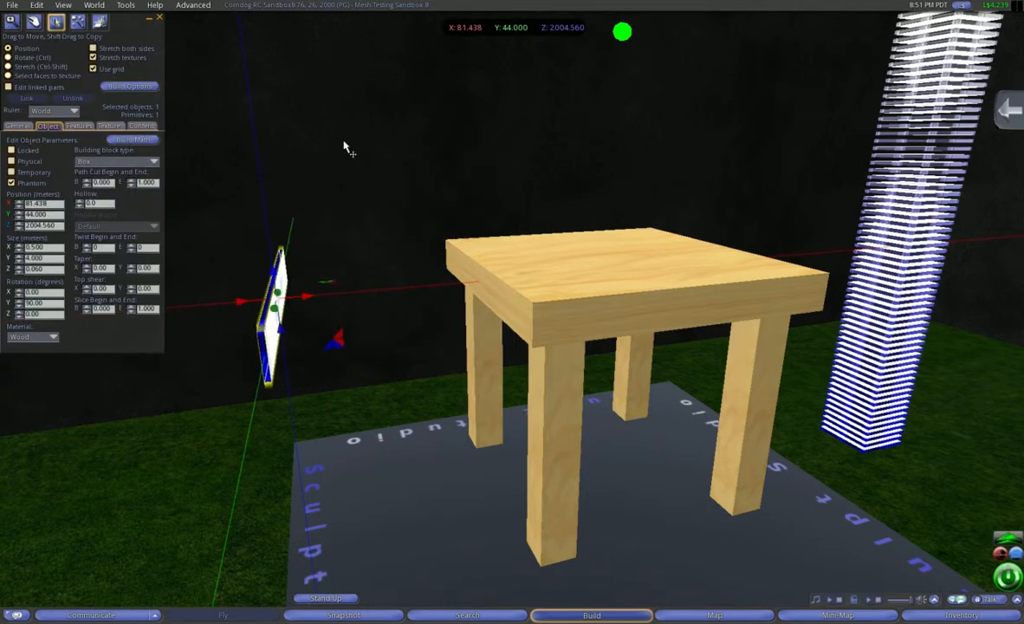
{"action": "left_click", "coordinate": [158, 17]}
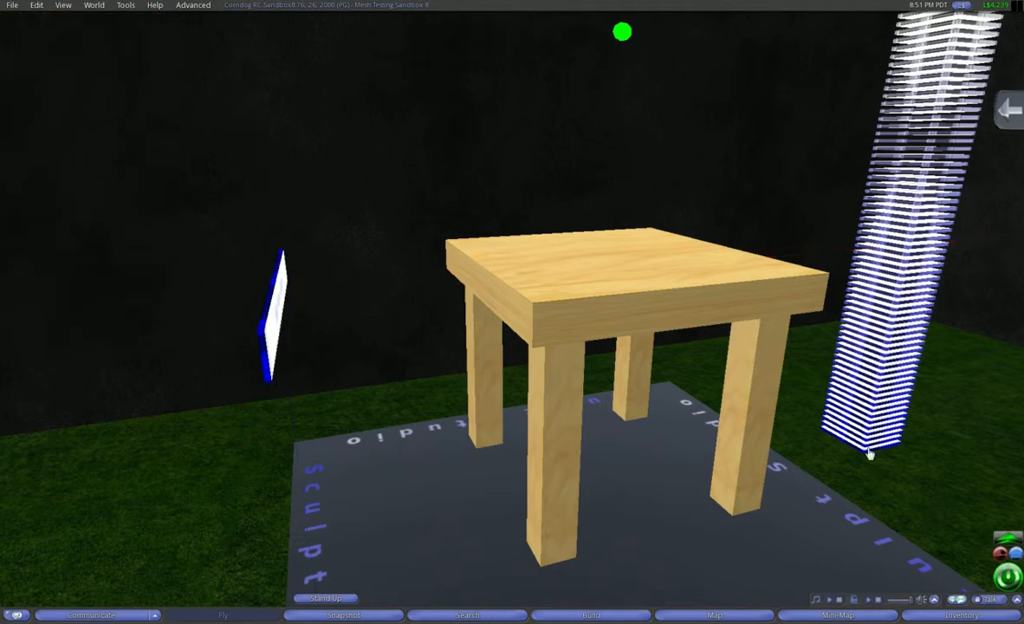
Paste the copied position, rotation and size onto slice 1 at the bottom of the stack
{"action": "left_click", "coordinate": [936, 375]}
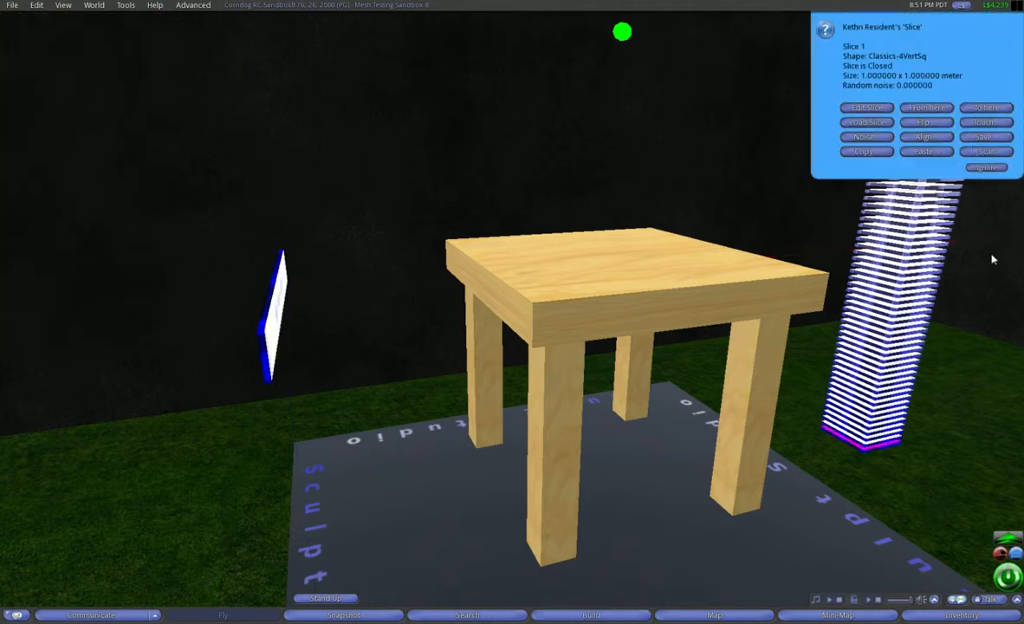
{"action": "left_click", "coordinate": [924, 152]}
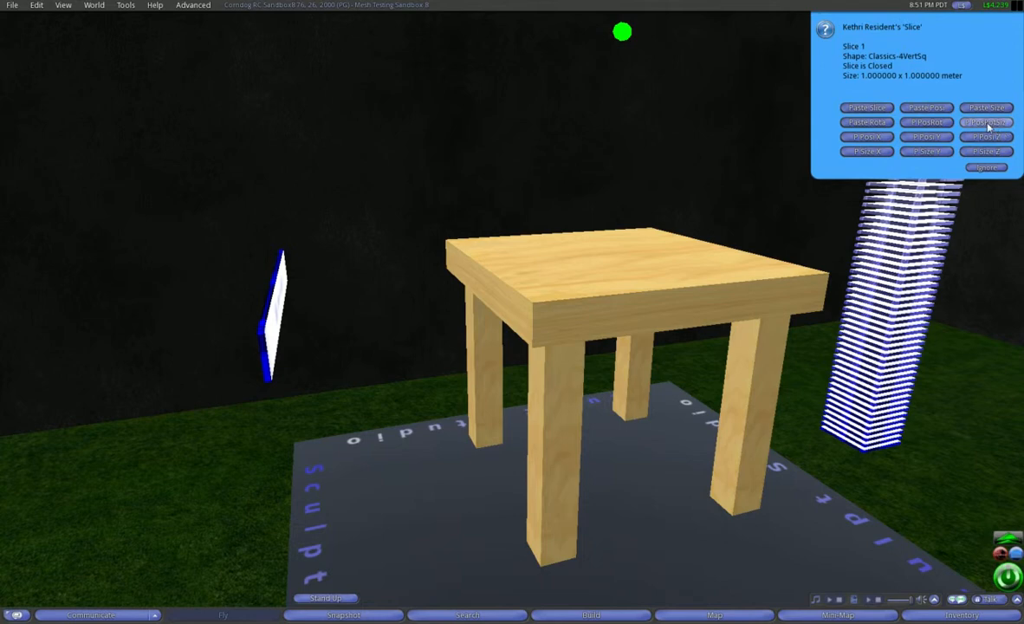
{"action": "left_click", "coordinate": [987, 126]}
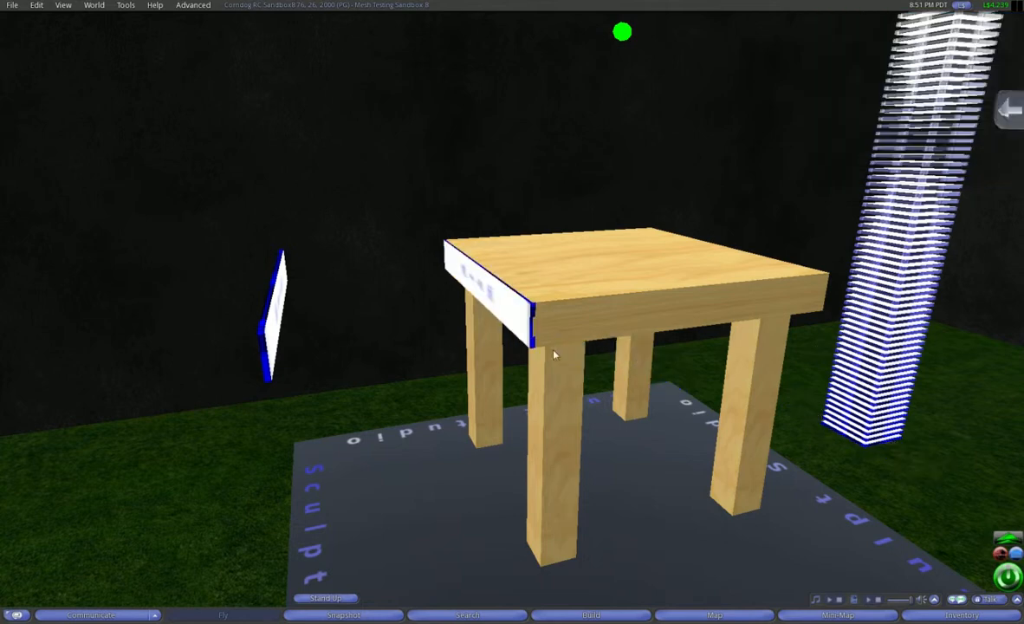
Move slice 1 off the tabletop's end along the X axis to X 82 m, beside slice 0
{"action": "right_click", "coordinate": [516, 309]}
{"action": "left_click", "coordinate": [473, 279]}
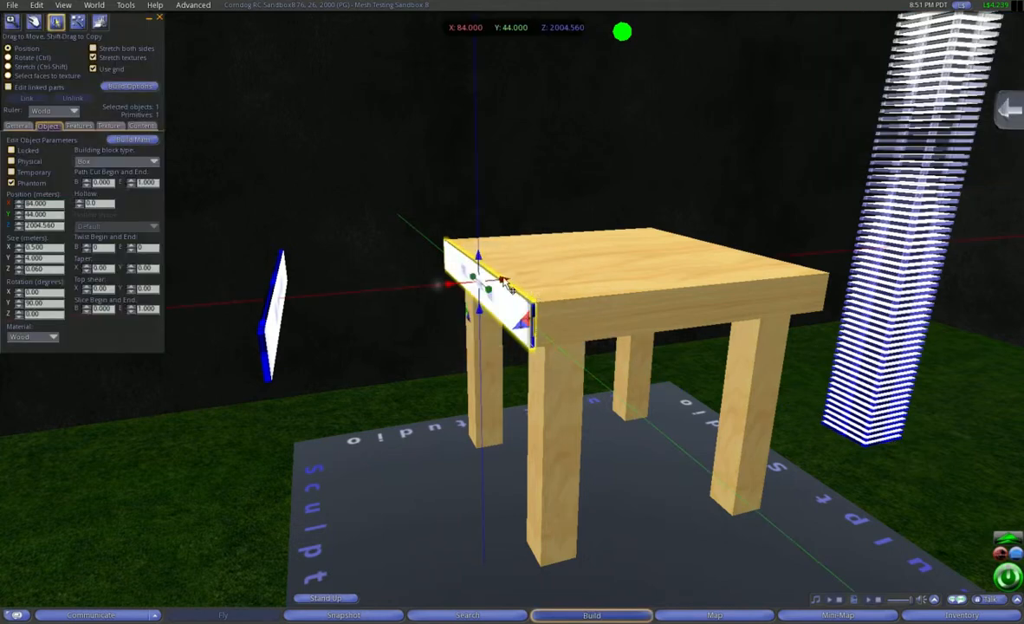
{"action": "left_click_drag", "start_coordinate": [414, 258], "coordinate": [350, 239]}
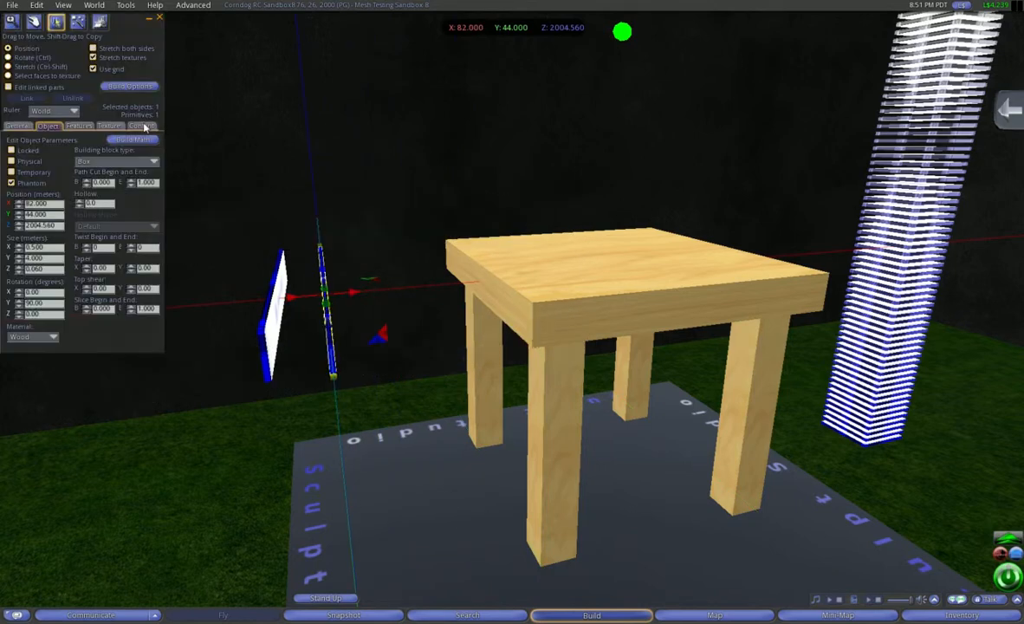
{"action": "left_click", "coordinate": [159, 18]}
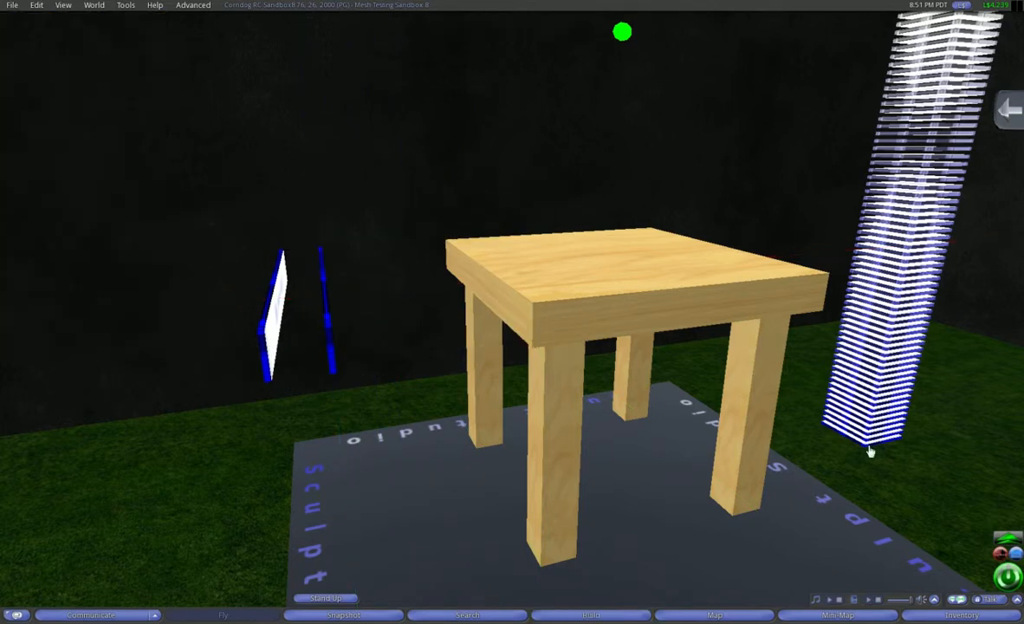
Paste the copied position, rotation and size onto slice 2 at the bottom of the stack
{"action": "left_click", "coordinate": [869, 449]}
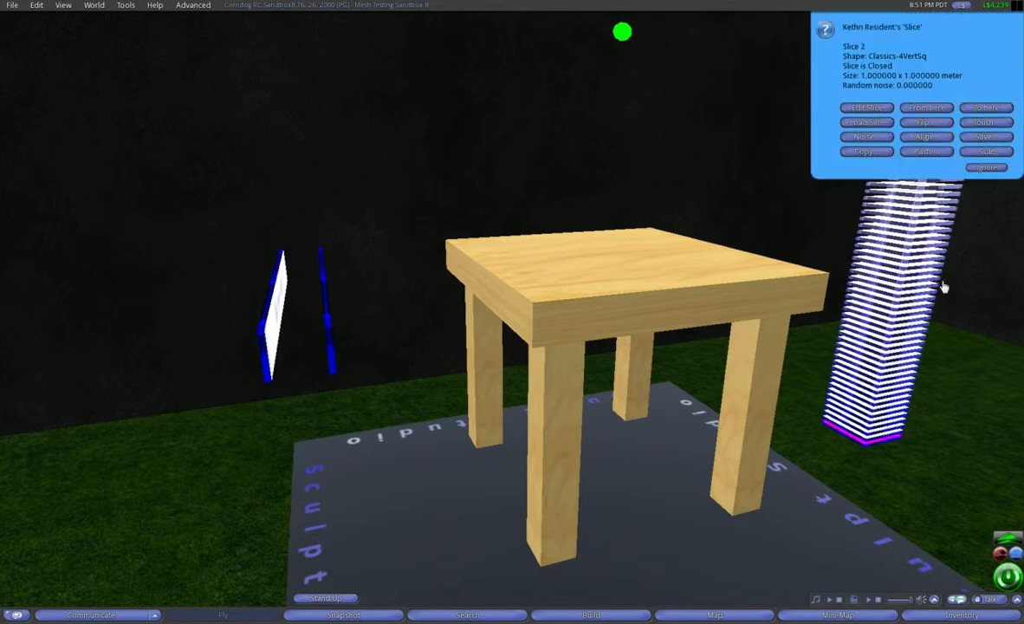
{"action": "left_click", "coordinate": [944, 156]}
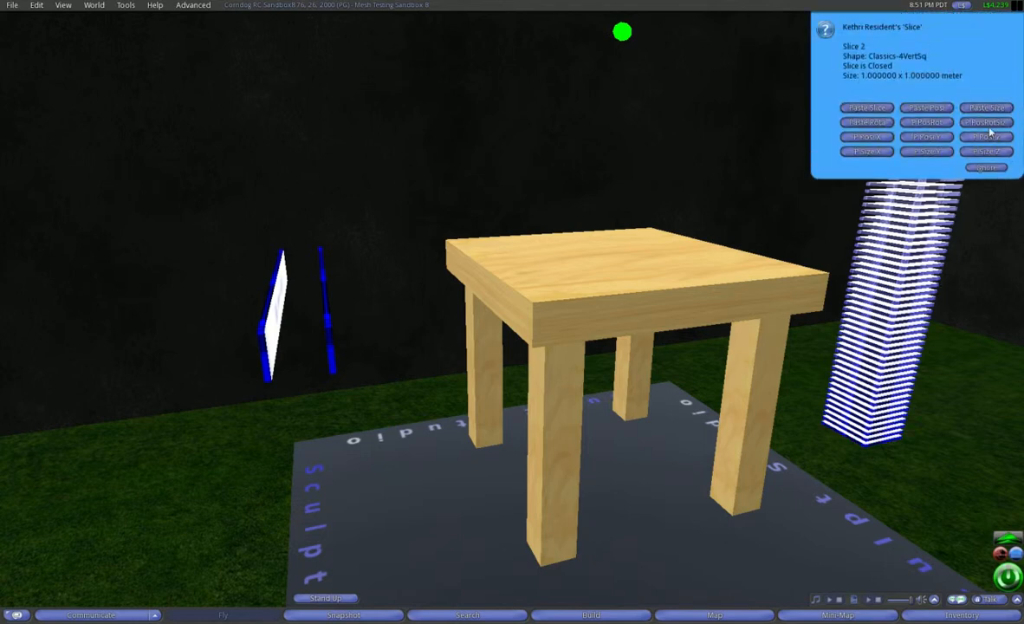
{"action": "left_click", "coordinate": [987, 126]}
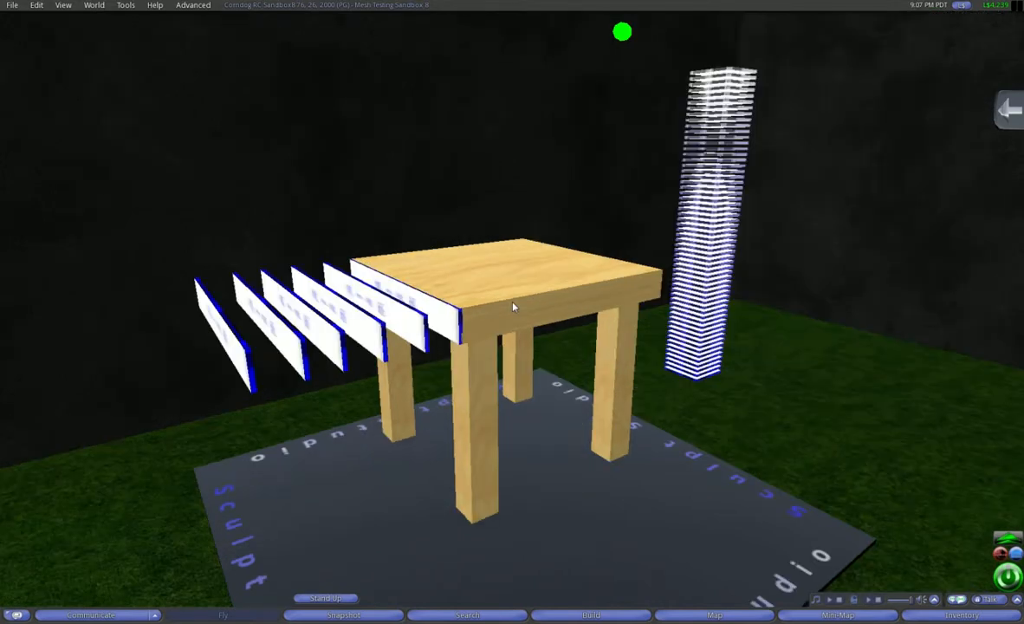
Paste the copied position, rotation and size onto the fifth slice from the bottom of the stack
{"action": "left_click_drag", "start_coordinate": [517, 307], "coordinate": [282, 314], "text": "alt"}
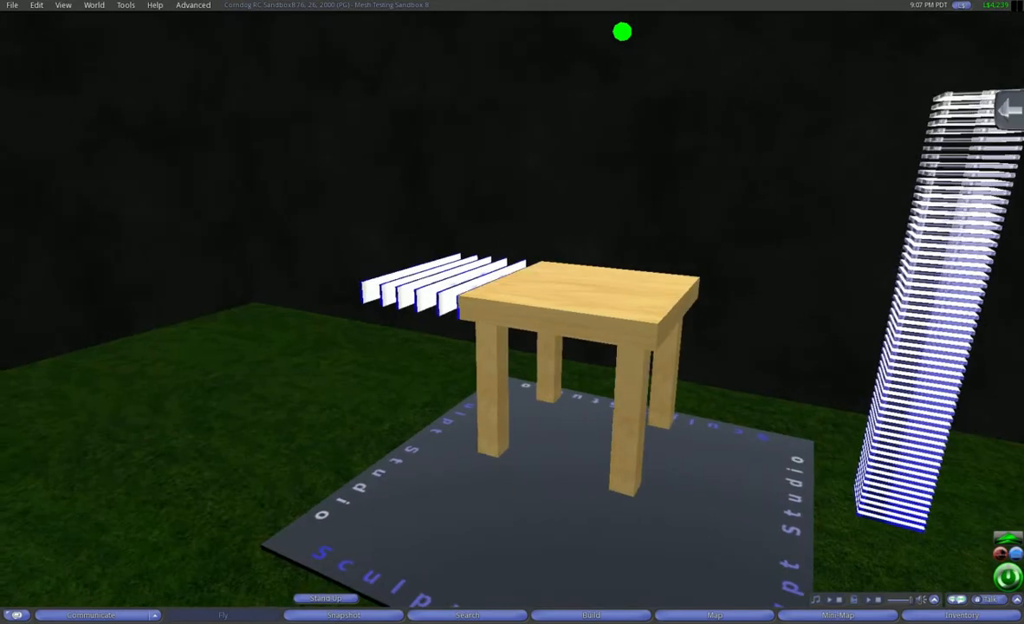
{"action": "left_click_drag", "start_coordinate": [868, 446], "coordinate": [766, 282], "text": "alt"}
{"action": "scroll", "coordinate": [544, 462], "scroll_direction": "up", "scroll_amount": 2}
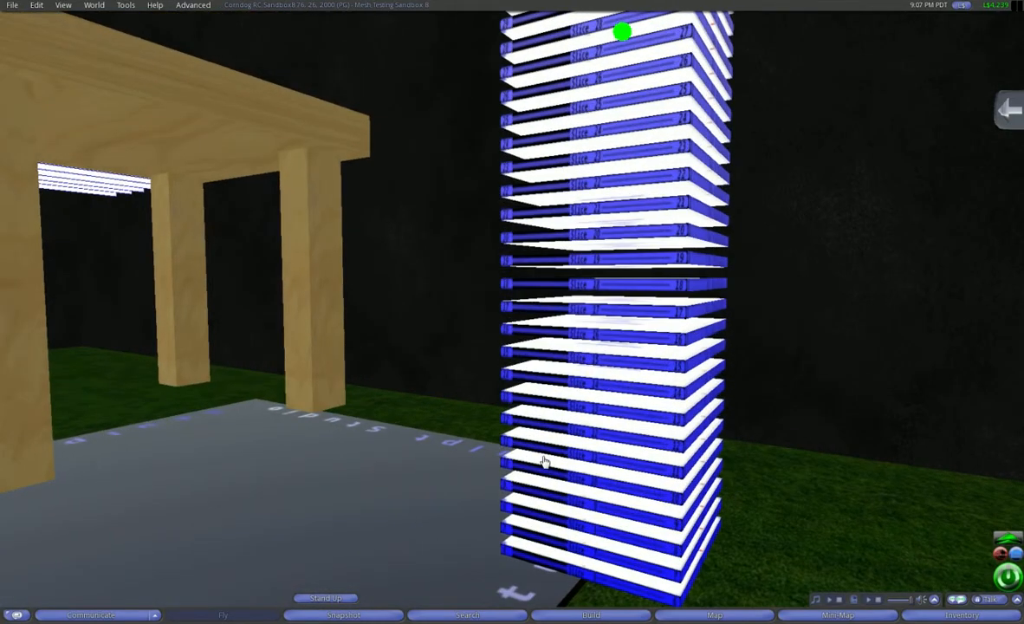
{"action": "right_click", "coordinate": [602, 477]}
{"action": "left_click", "coordinate": [620, 496]}
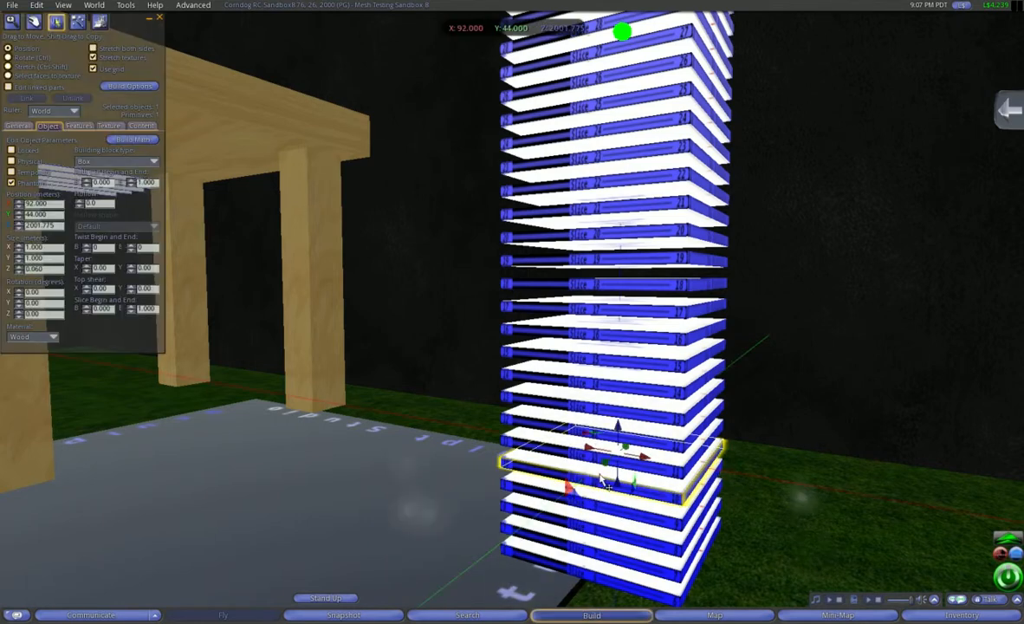
{"action": "right_click", "coordinate": [603, 483]}
{"action": "left_click", "coordinate": [678, 404]}
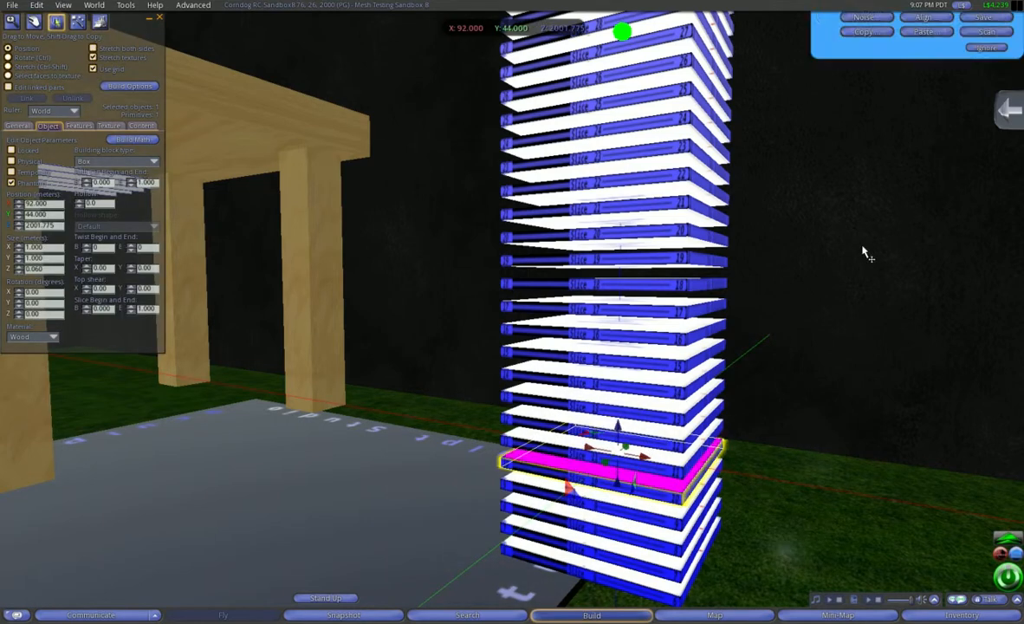
{"action": "left_click", "coordinate": [932, 153]}
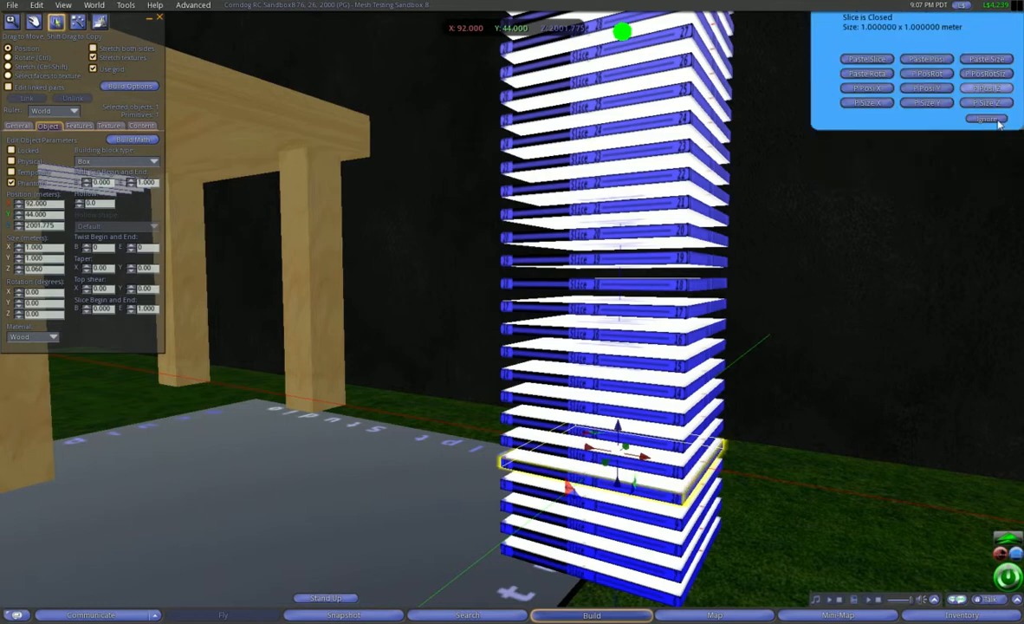
{"action": "left_click", "coordinate": [937, 141]}
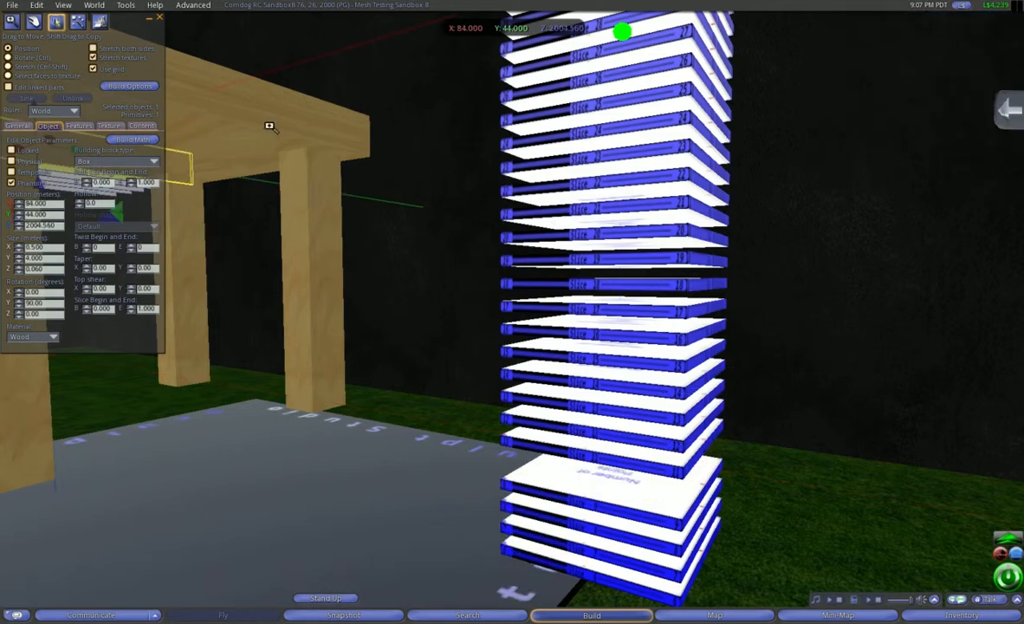
Move the pasted slice along the X axis to the far end of the tabletop at X 88 m
{"action": "left_click_drag", "start_coordinate": [269, 127], "coordinate": [322, 242], "text": "alt"}
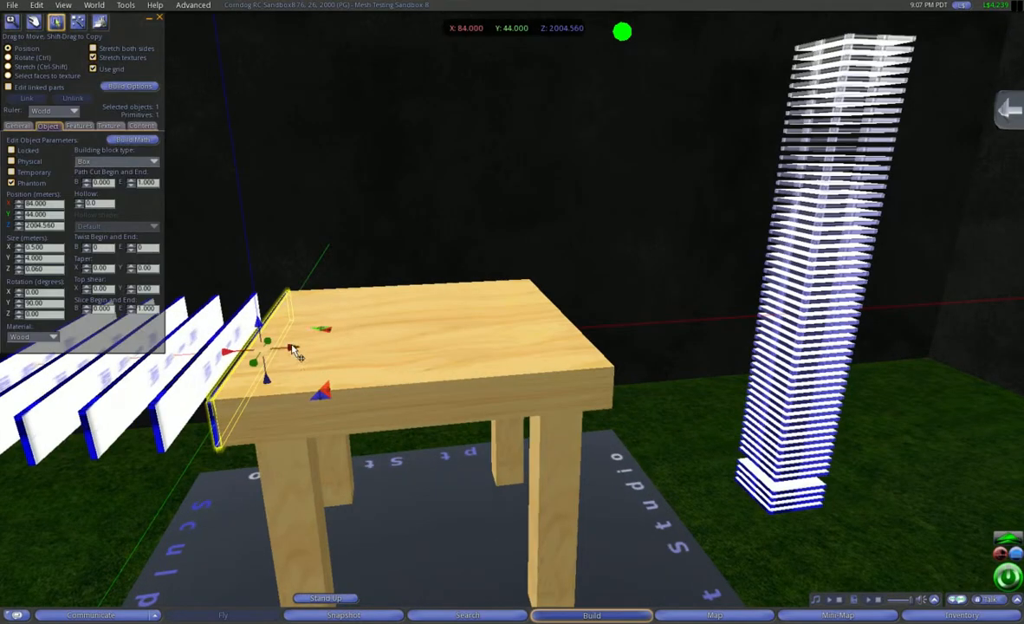
{"action": "left_click_drag", "start_coordinate": [294, 351], "coordinate": [590, 251]}
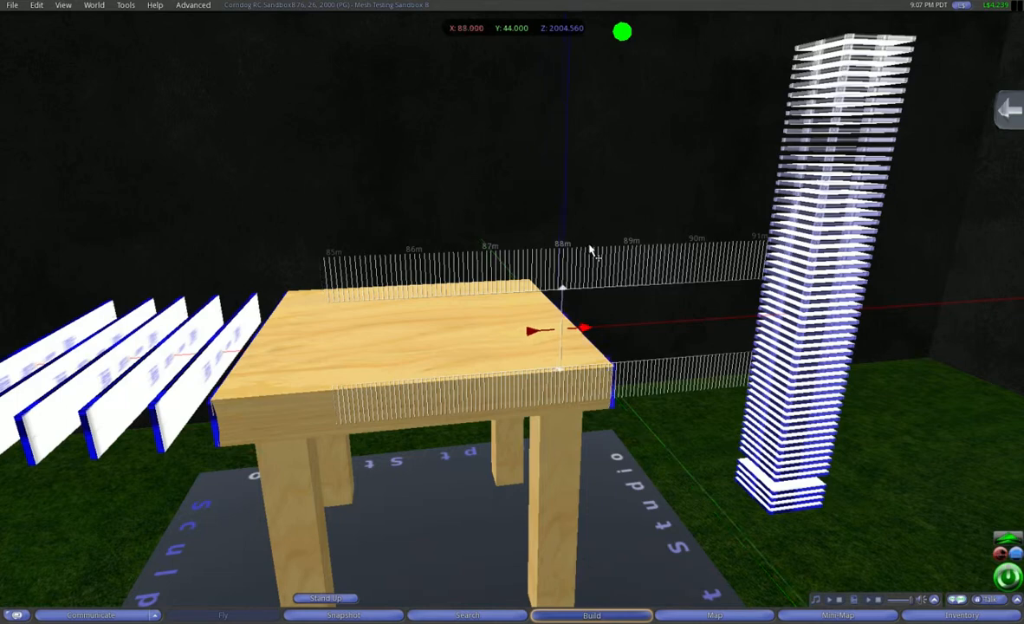
{"action": "mouse_move", "coordinate": [586, 337]}
{"action": "left_mouse_down"}
{"action": "mouse_move", "coordinate": [577, 346]}
{"action": "mouse_move", "coordinate": [520, 299]}
{"action": "mouse_move", "coordinate": [511, 272]}
{"action": "mouse_move", "coordinate": [602, 325]}
{"action": "left_mouse_up"}
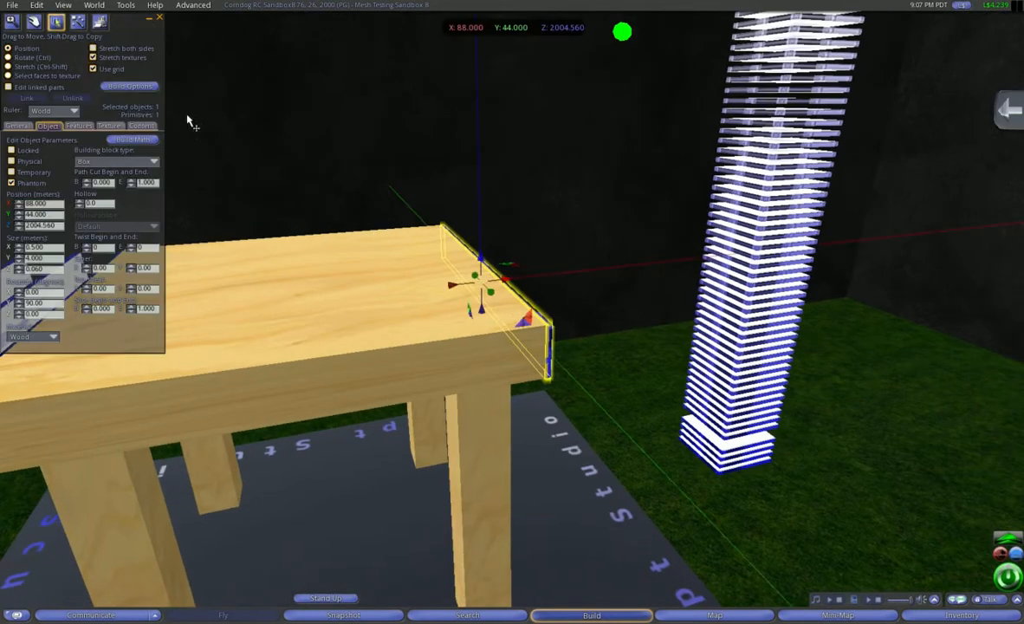
{"action": "left_click", "coordinate": [159, 19]}
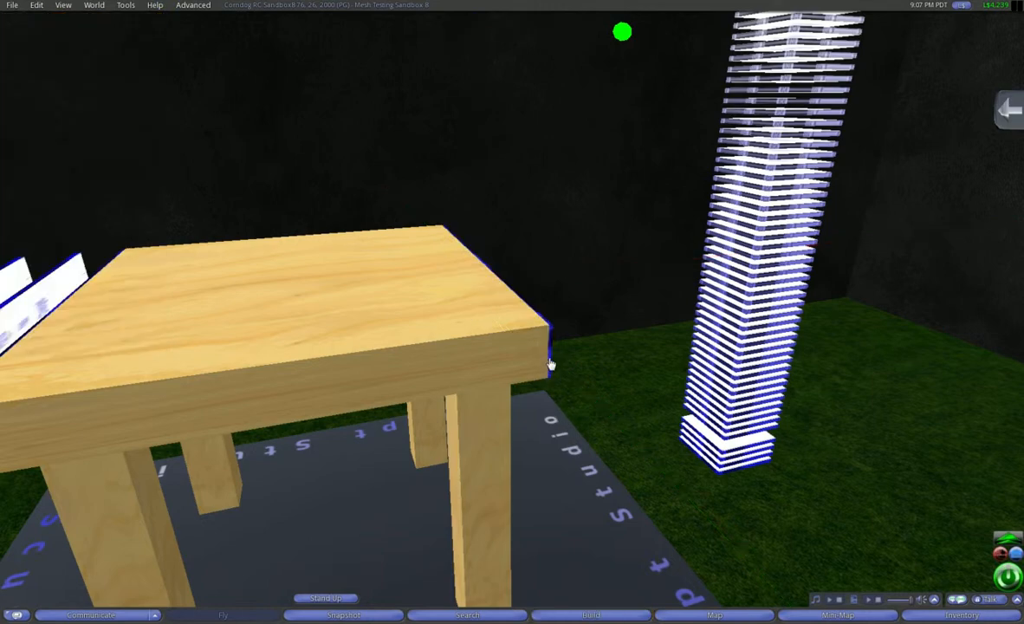
{"action": "left_click_drag", "start_coordinate": [526, 326], "coordinate": [512, 313], "text": "alt"}
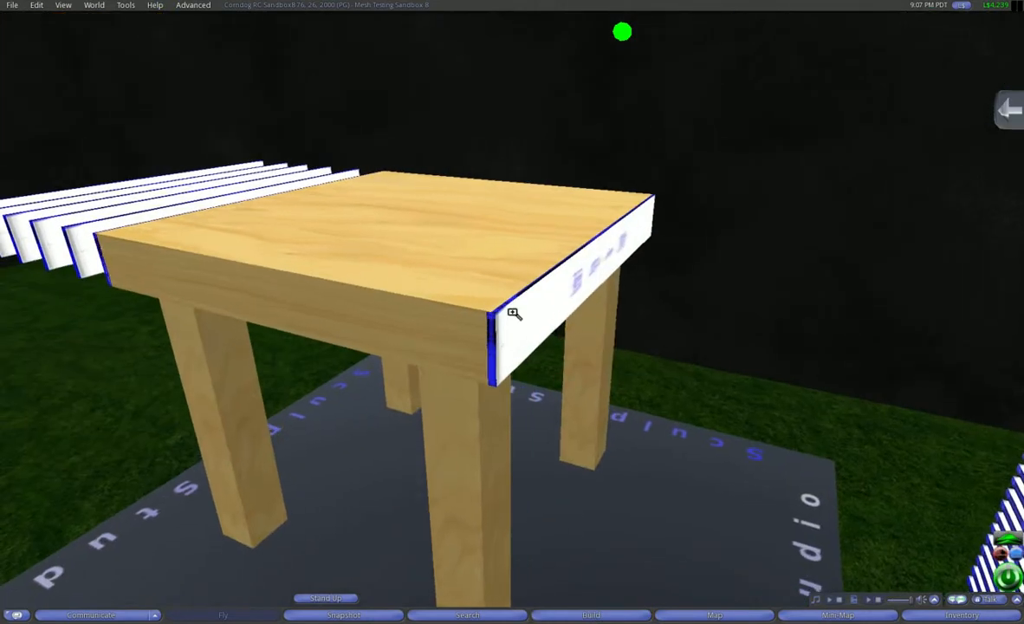
Copy the position, rotation and size of slice 10 at the end of the tabletop
{"action": "left_click", "coordinate": [549, 324]}
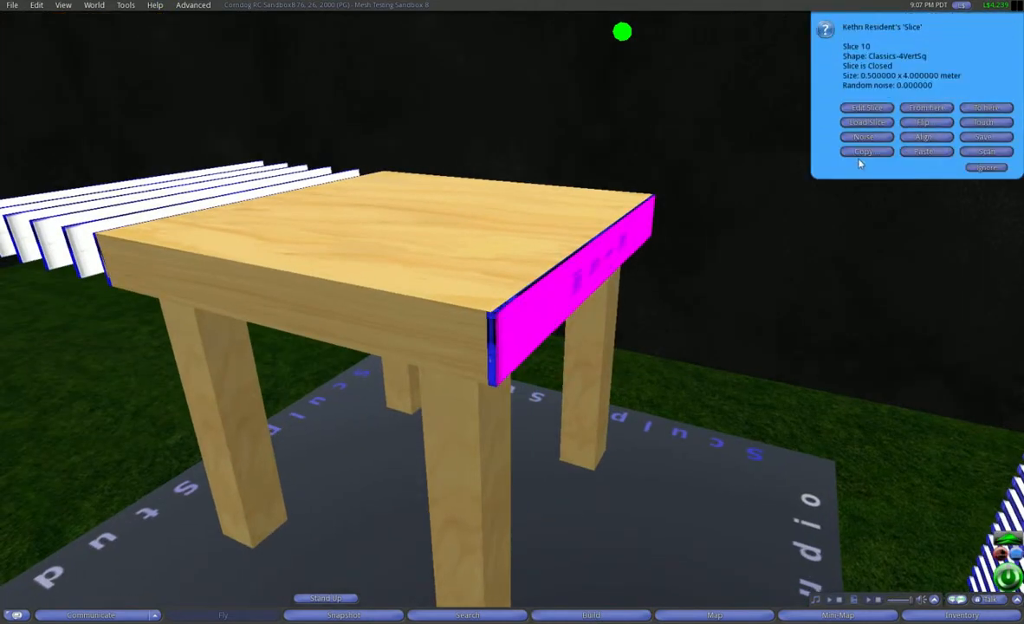
{"action": "left_click", "coordinate": [863, 153]}
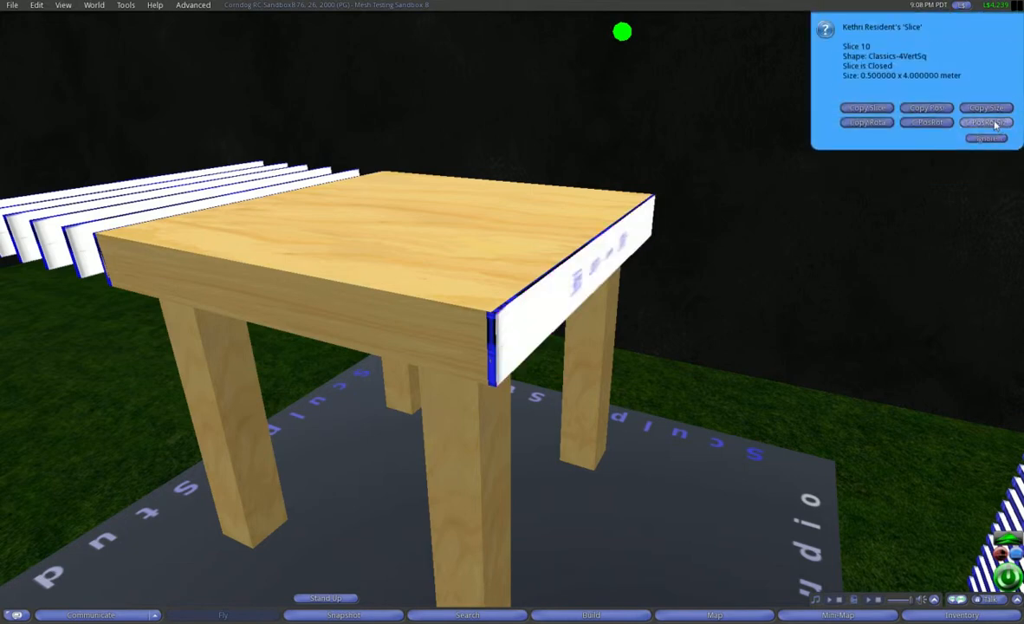
{"action": "left_click", "coordinate": [995, 125]}
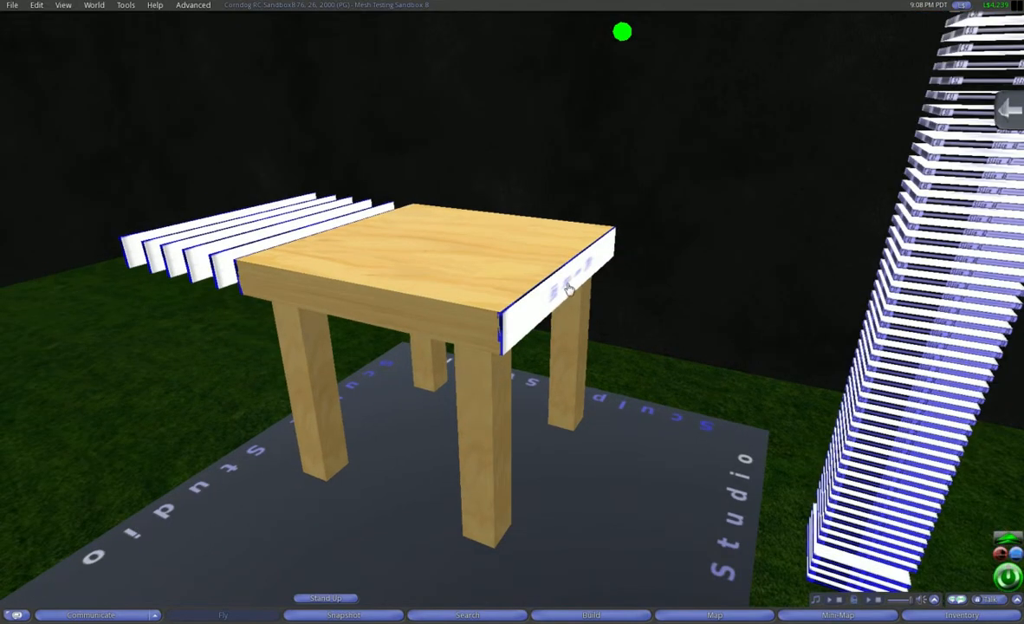
Move slice 10 off the tabletop's end along the X axis to about X 90.44 m
{"action": "right_click", "coordinate": [565, 281]}
{"action": "left_click", "coordinate": [591, 289]}
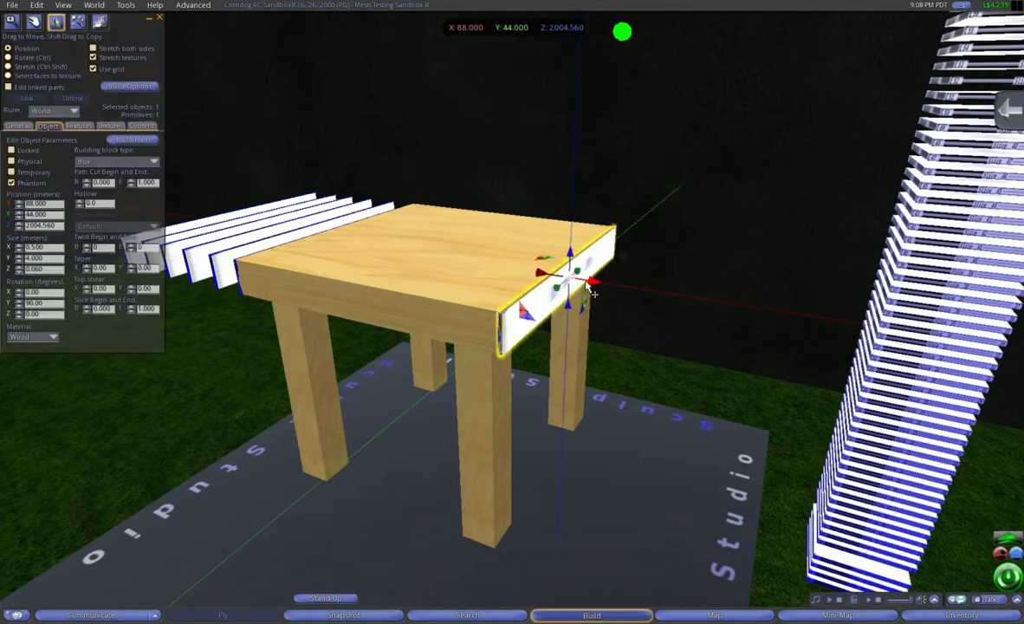
{"action": "left_click_drag", "start_coordinate": [612, 286], "coordinate": [812, 240]}
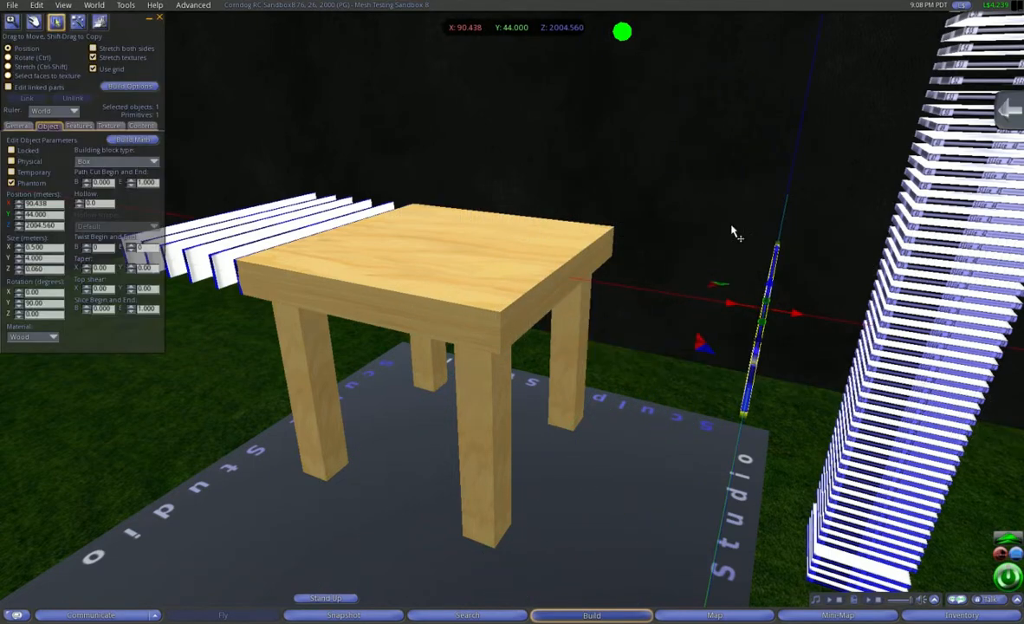
{"action": "left_click", "coordinate": [157, 16]}
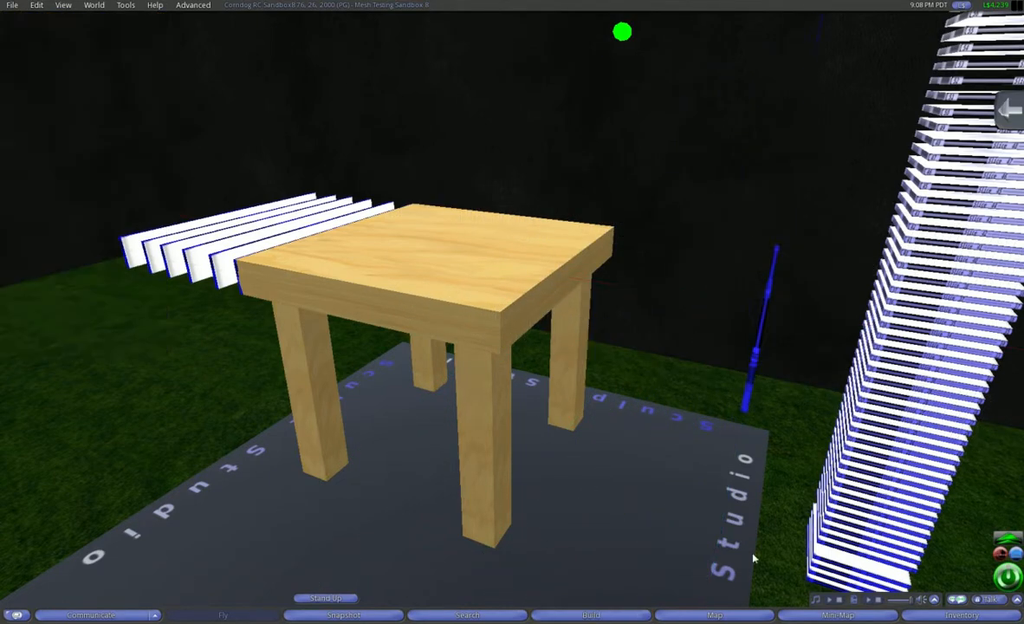
Paste the copied position, rotation and size onto slice 11 in the stack
{"action": "left_click", "coordinate": [880, 322]}
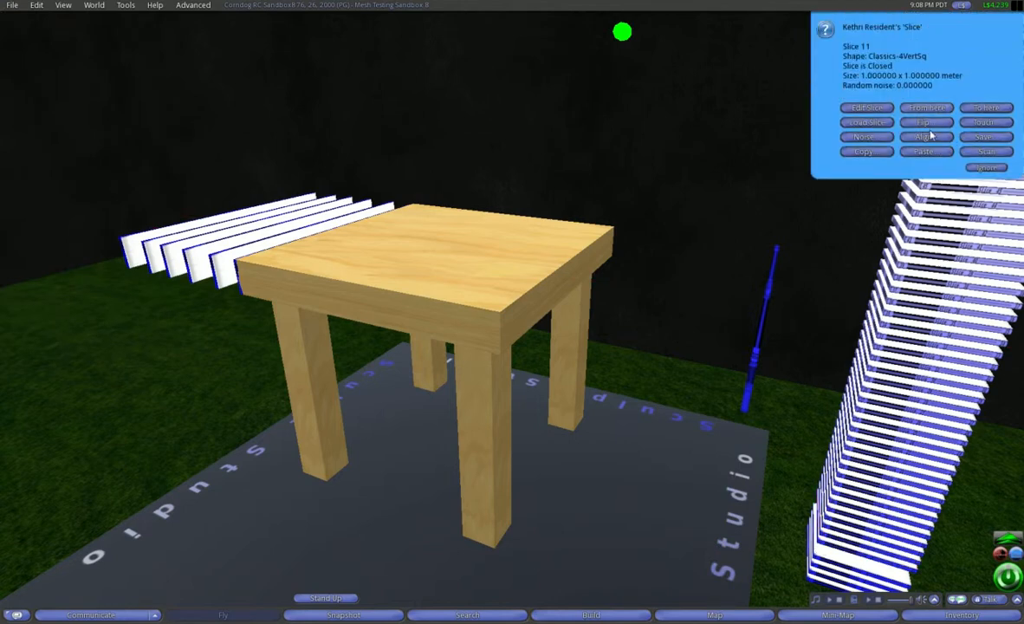
{"action": "left_click", "coordinate": [949, 136]}
{"action": "left_click", "coordinate": [951, 136]}
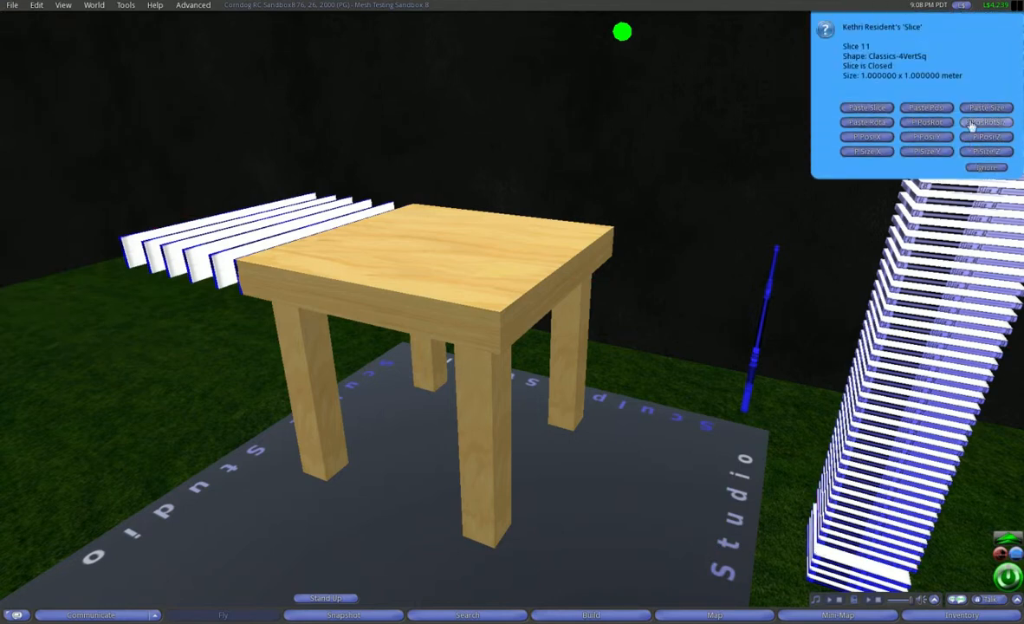
{"action": "left_click", "coordinate": [971, 128]}
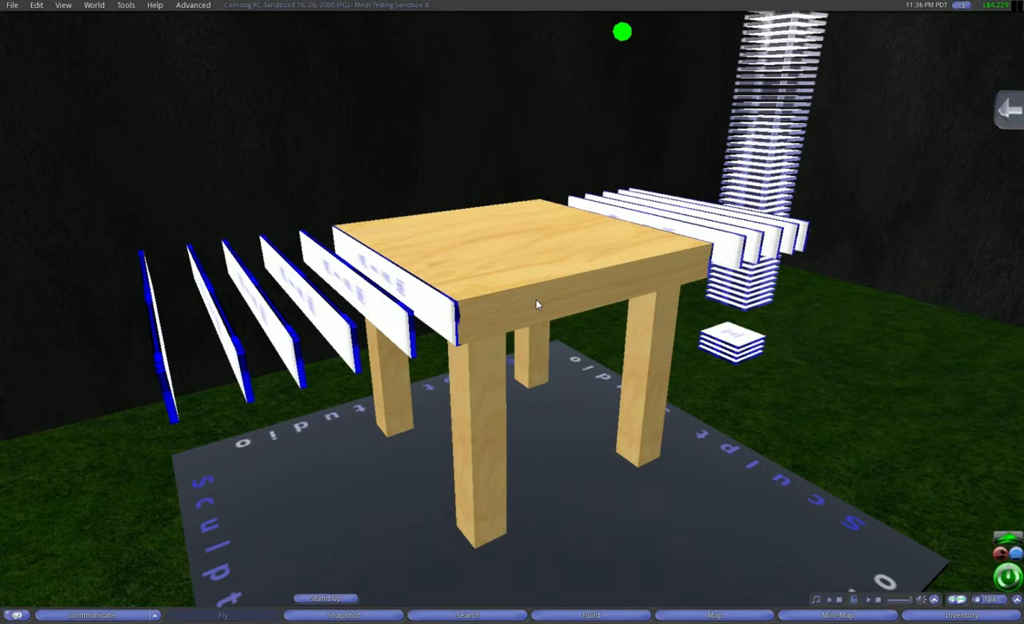
Raise slice 3 straight up along the Z axis to about Z 2005.56 m, clear of the neighbouring slices
{"action": "left_click", "coordinate": [417, 290], "text": "alt"}
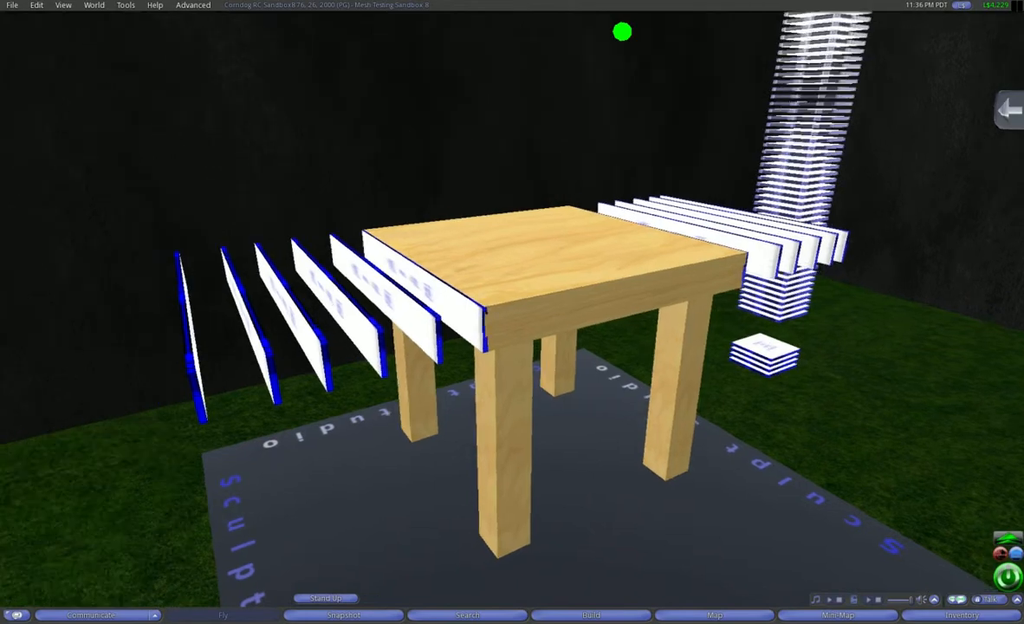
{"action": "left_click_drag", "start_coordinate": [452, 310], "coordinate": [517, 313], "text": "alt"}
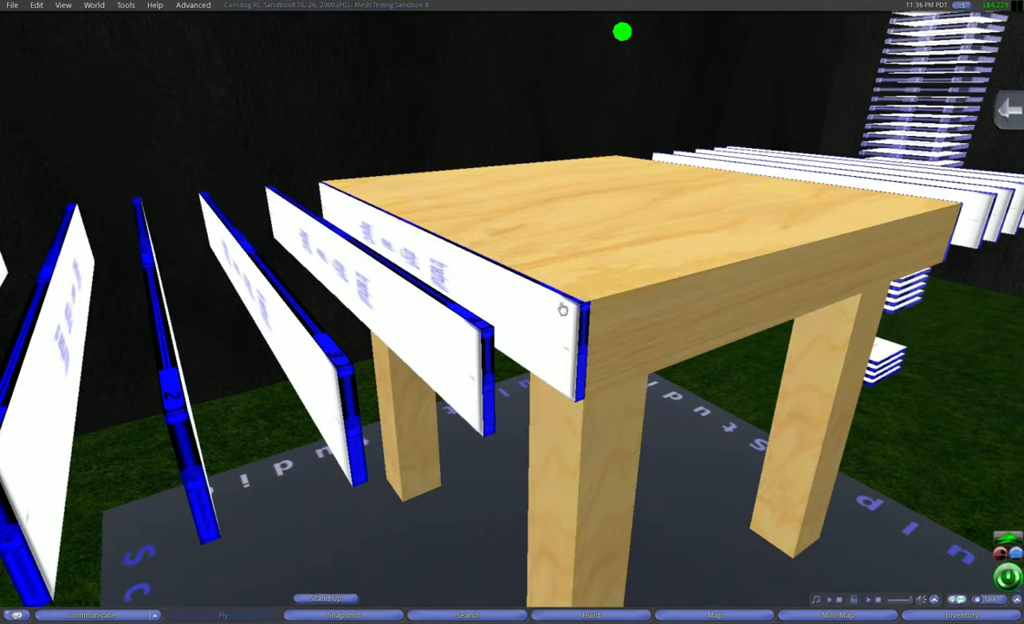
{"action": "left_click_drag", "start_coordinate": [303, 372], "coordinate": [518, 313], "text": "alt"}
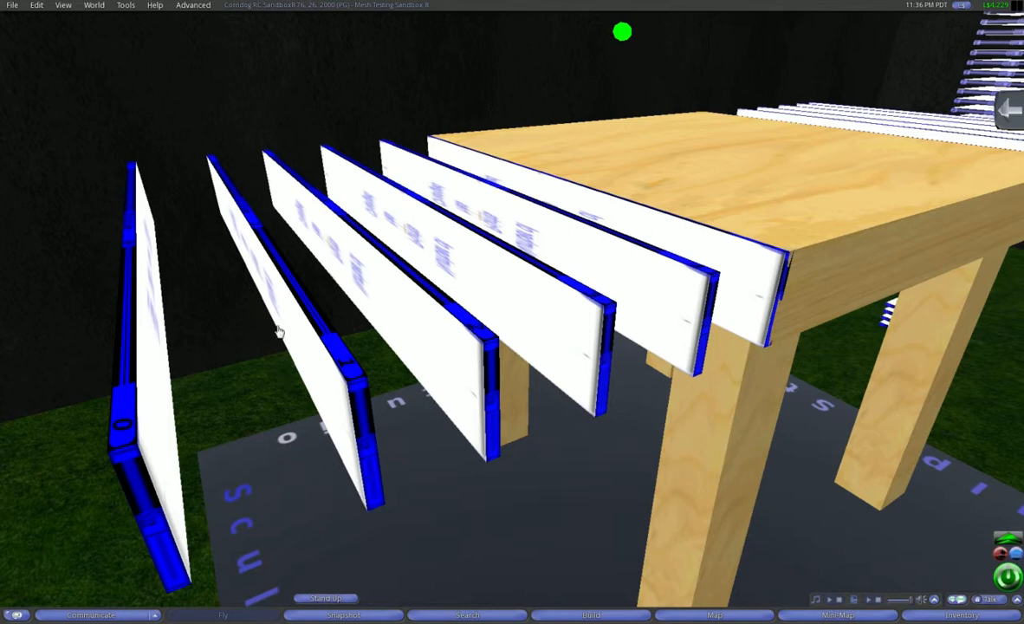
{"action": "right_click", "coordinate": [545, 291]}
{"action": "left_click", "coordinate": [571, 317]}
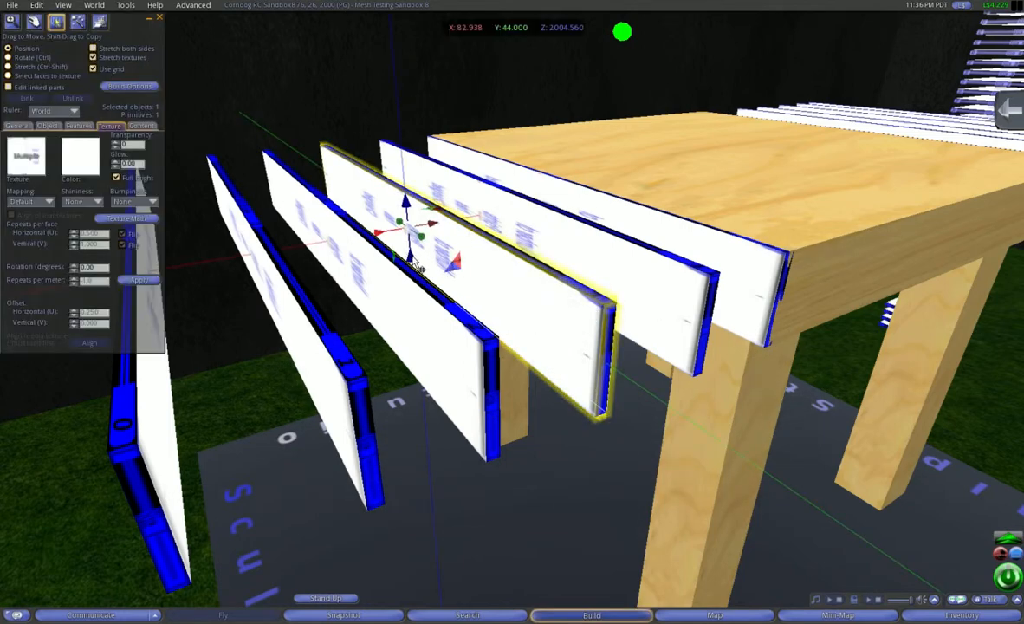
{"action": "left_click_drag", "start_coordinate": [386, 242], "coordinate": [468, 104]}
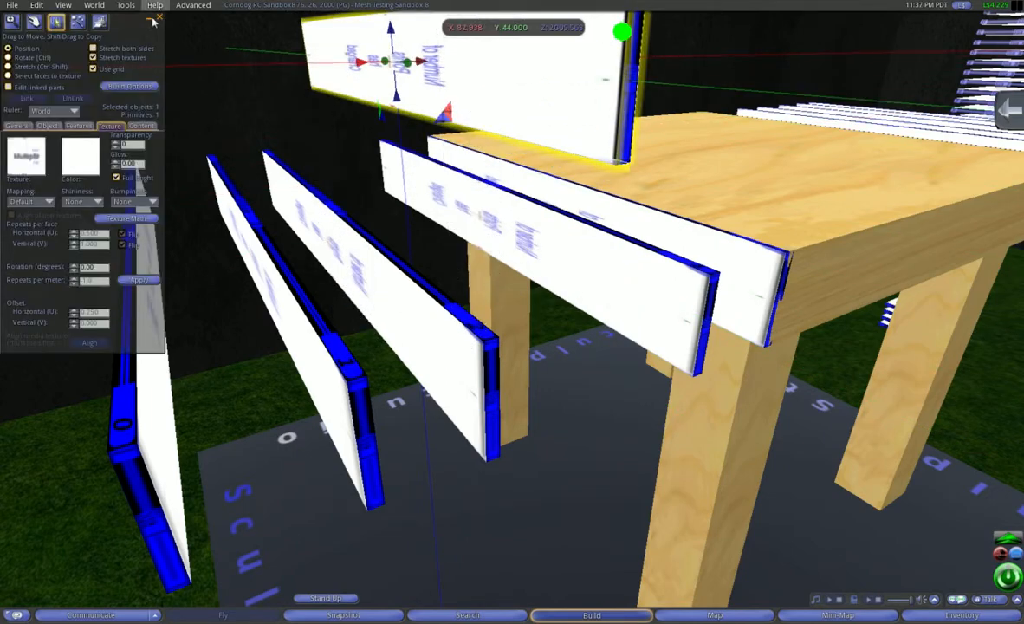
{"action": "left_click", "coordinate": [159, 17]}
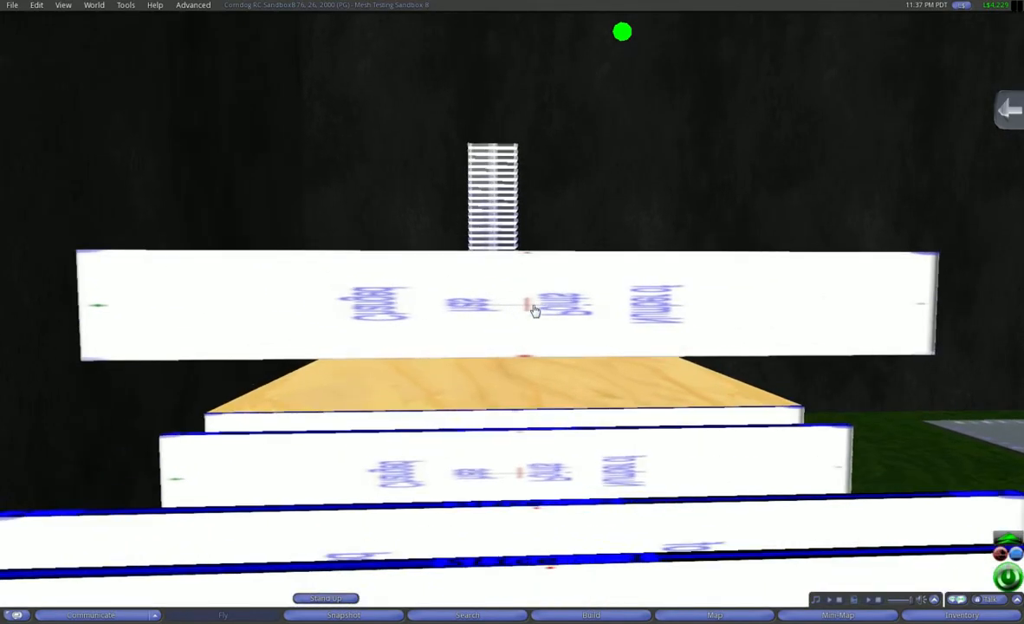
Open slice 3 for point editing and lower all points of both upper corners to the bottom edge at Z 2005.313 m
{"action": "left_click", "coordinate": [533, 305]}
{"action": "left_click", "coordinate": [878, 110]}
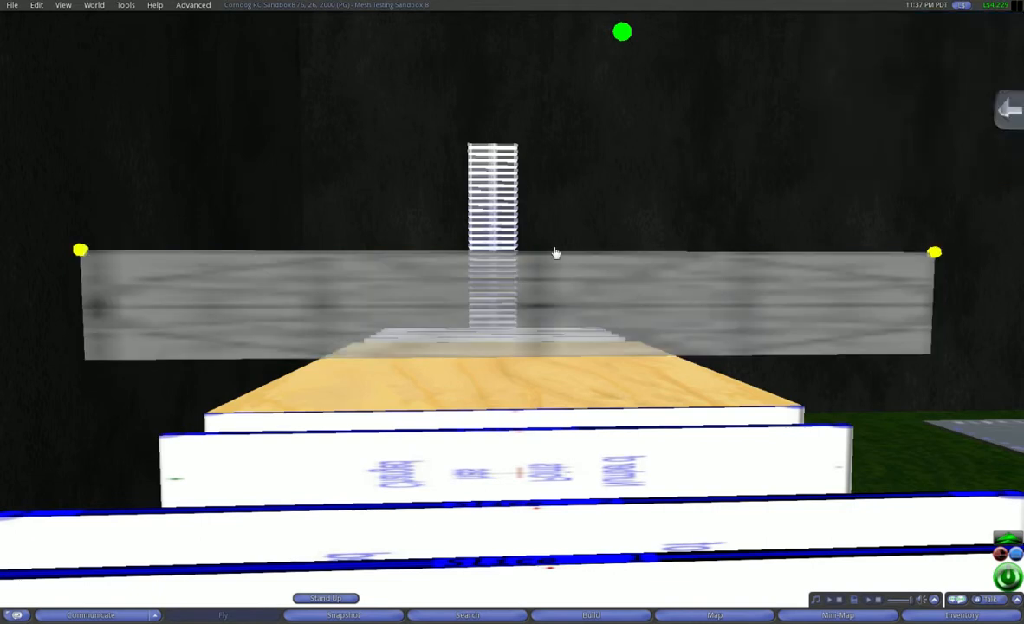
{"action": "scroll", "coordinate": [218, 267], "scroll_direction": "down", "scroll_amount": 1}
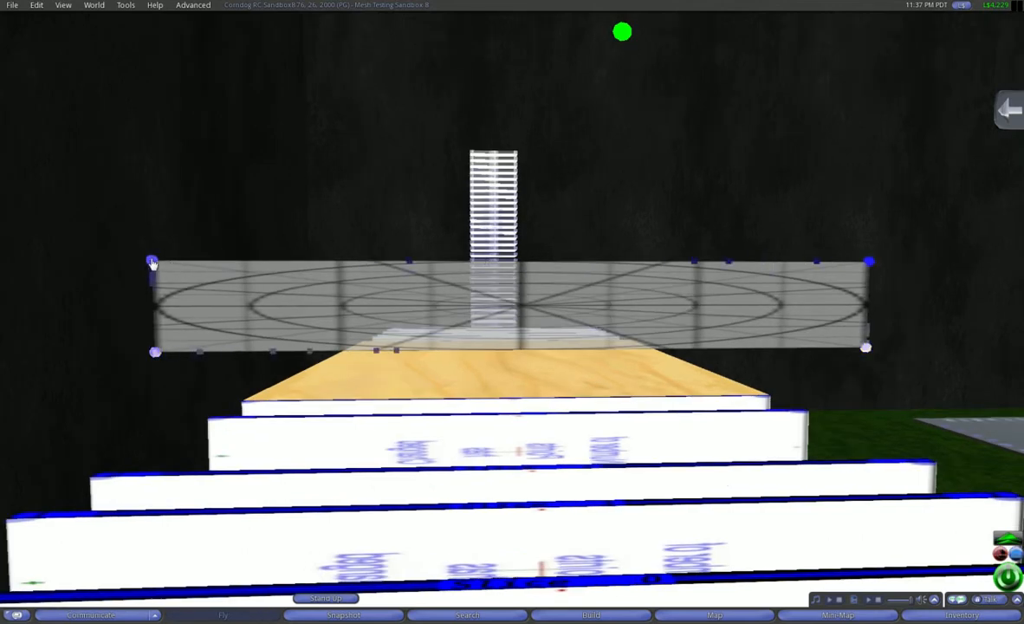
{"action": "right_click", "coordinate": [151, 260]}
{"action": "left_click", "coordinate": [154, 282]}
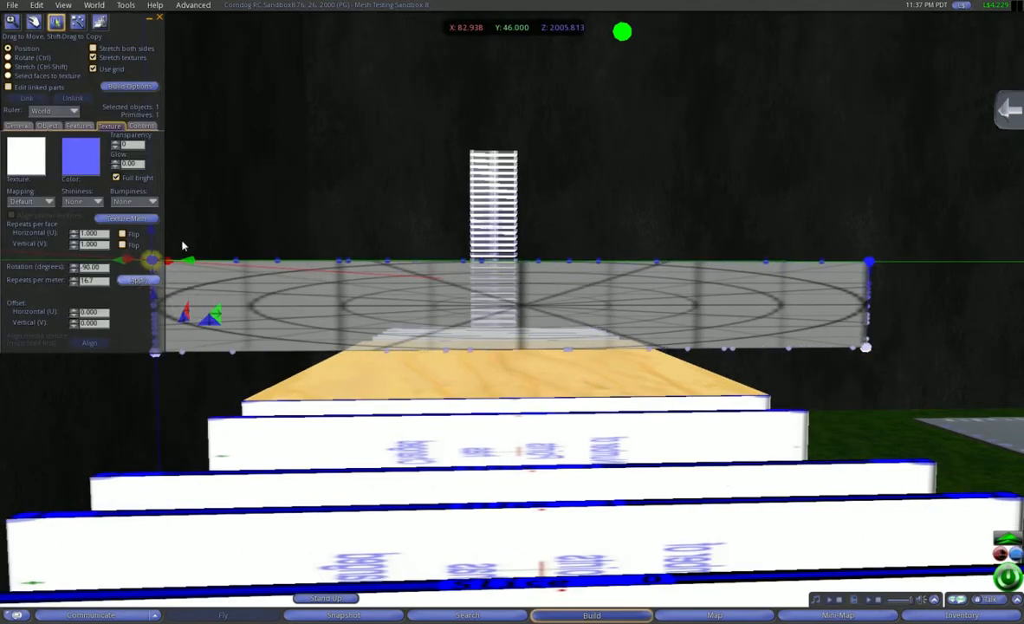
{"action": "left_click_drag", "start_coordinate": [134, 277], "coordinate": [128, 282]}
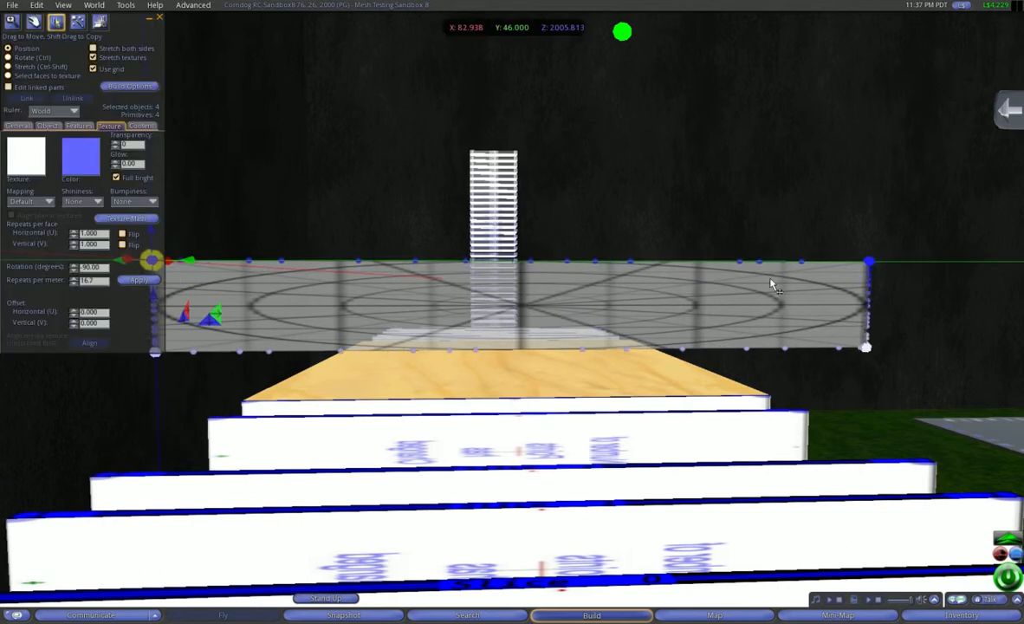
{"action": "left_click_drag", "start_coordinate": [837, 271], "coordinate": [901, 240], "text": "shift"}
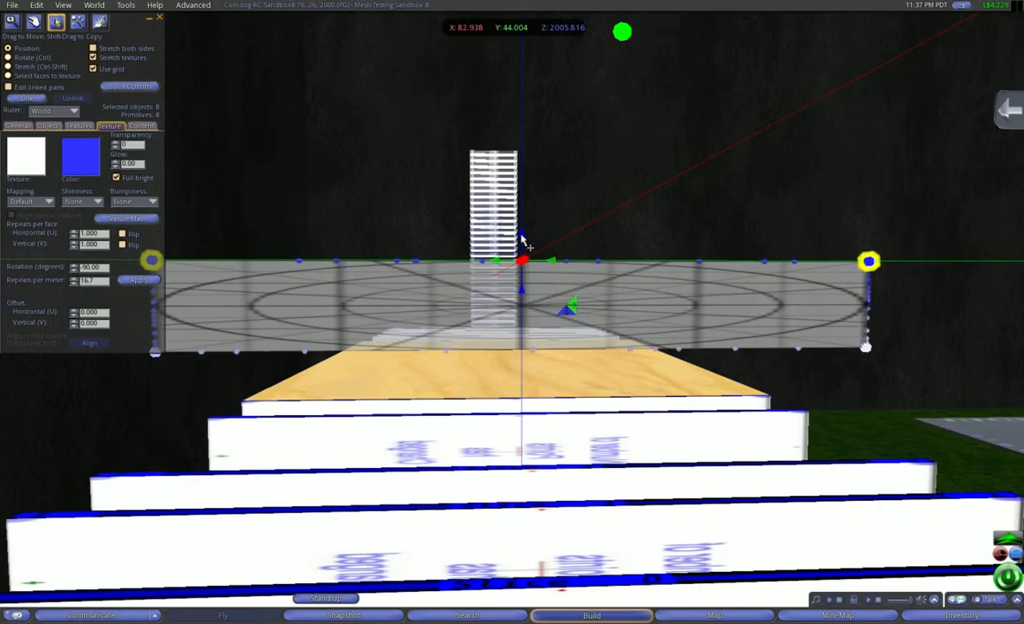
{"action": "left_click_drag", "start_coordinate": [522, 237], "coordinate": [596, 351]}
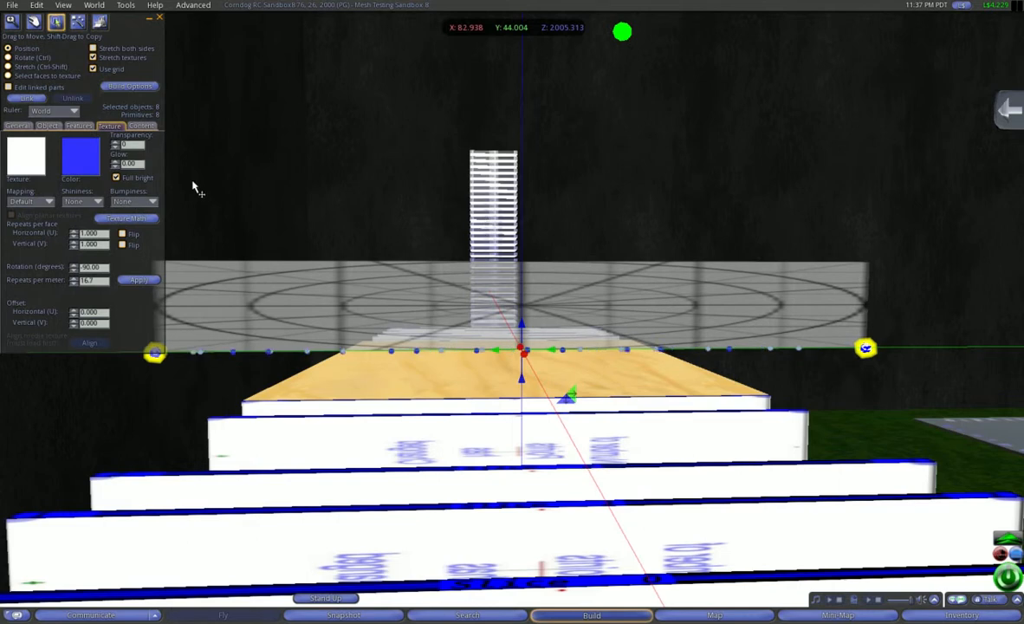
{"action": "left_click", "coordinate": [160, 17]}
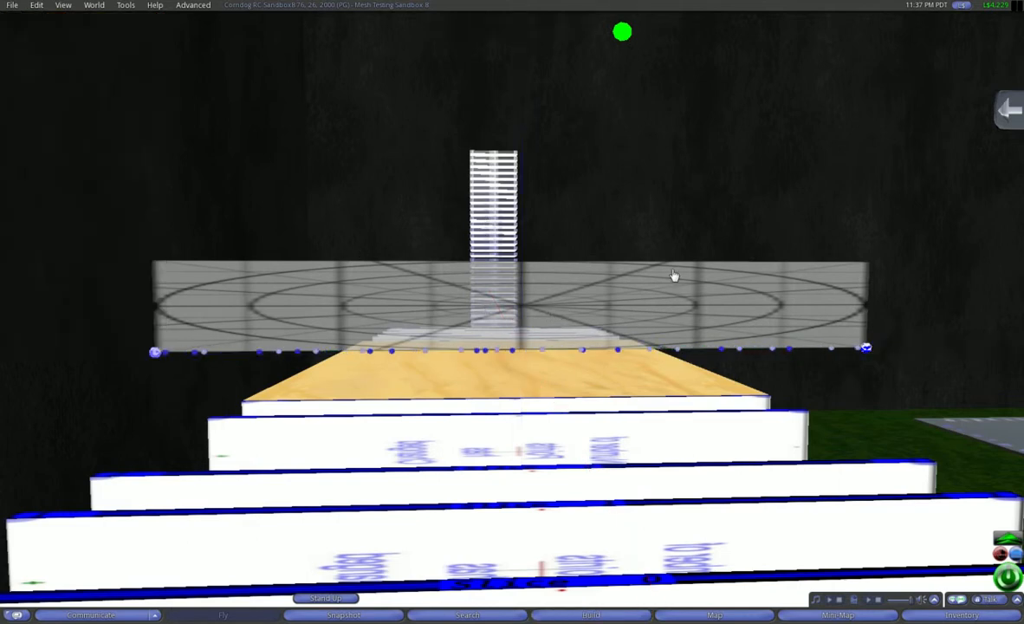
Close slice 3 to store its modified shape
{"action": "left_click", "coordinate": [674, 276]}
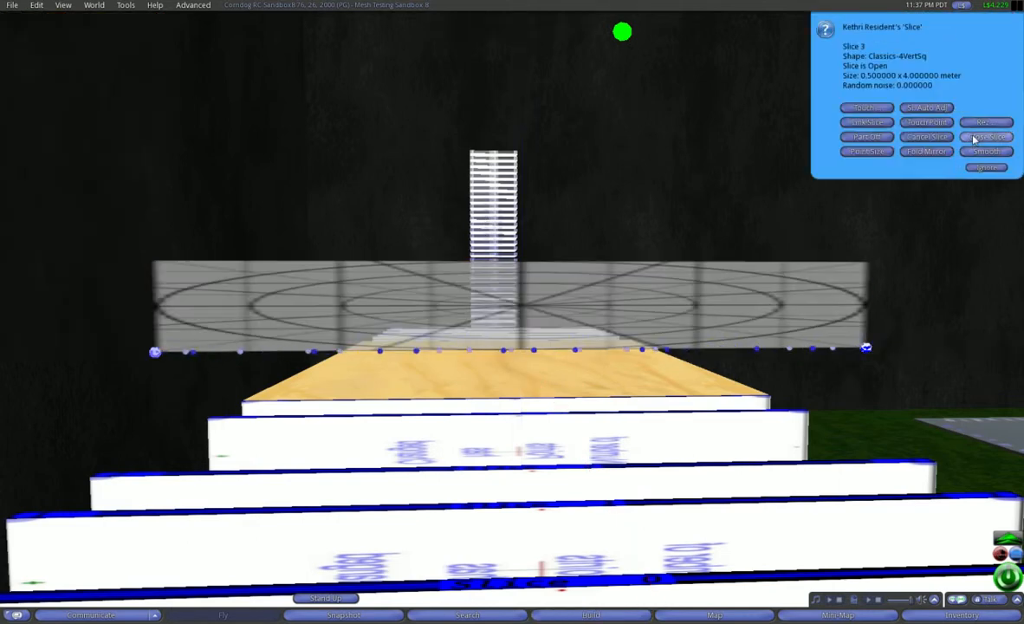
{"action": "left_click", "coordinate": [974, 139]}
{"action": "left_click_drag", "start_coordinate": [624, 322], "coordinate": [514, 319], "text": "alt"}
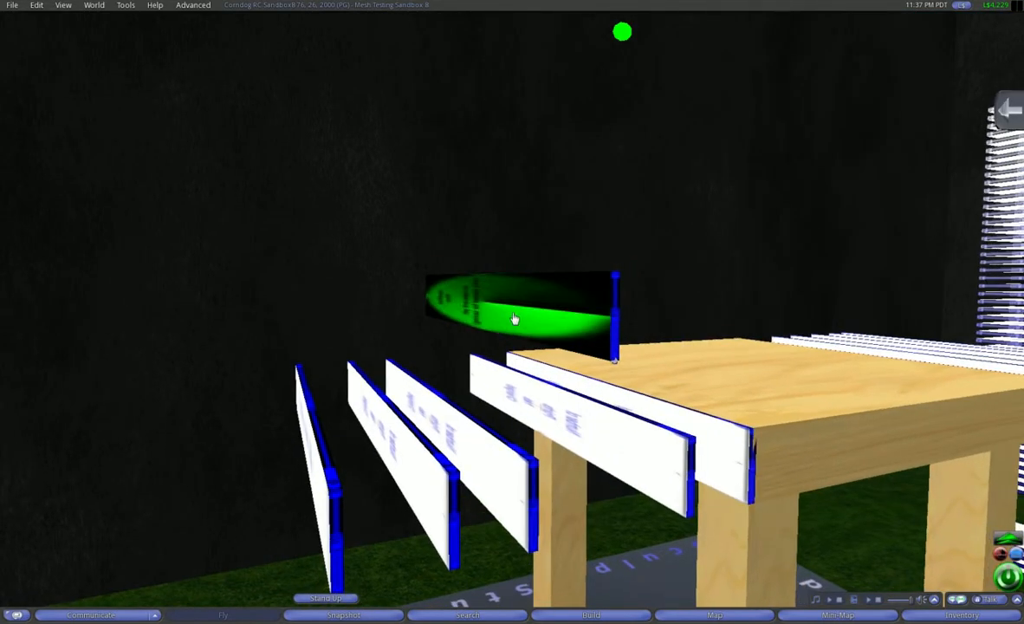
Copy the modified slice shape of slice 3
{"action": "left_click", "coordinate": [512, 319]}
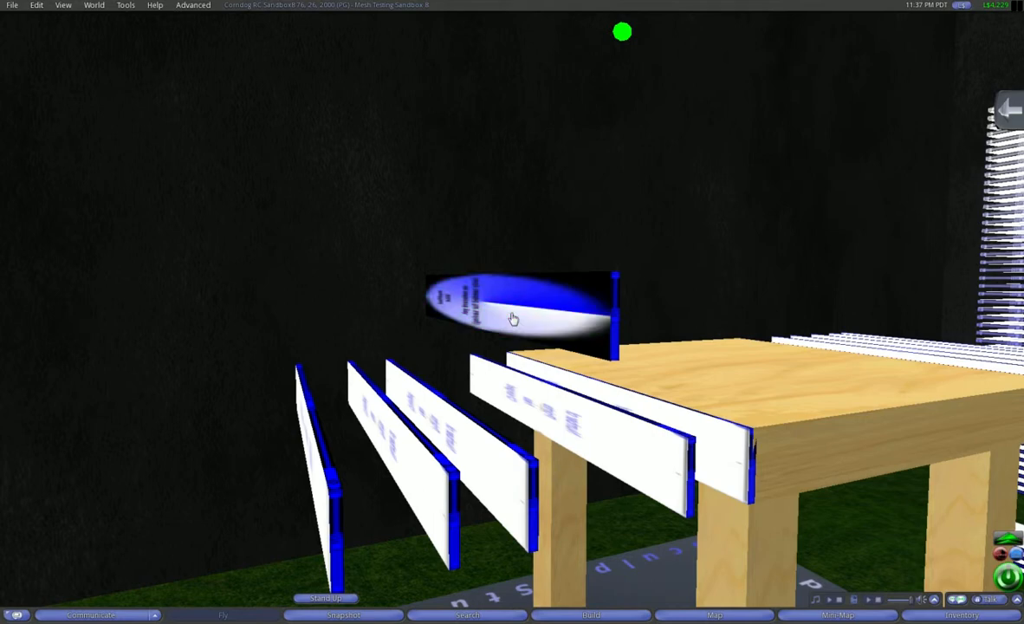
{"action": "left_click", "coordinate": [574, 317]}
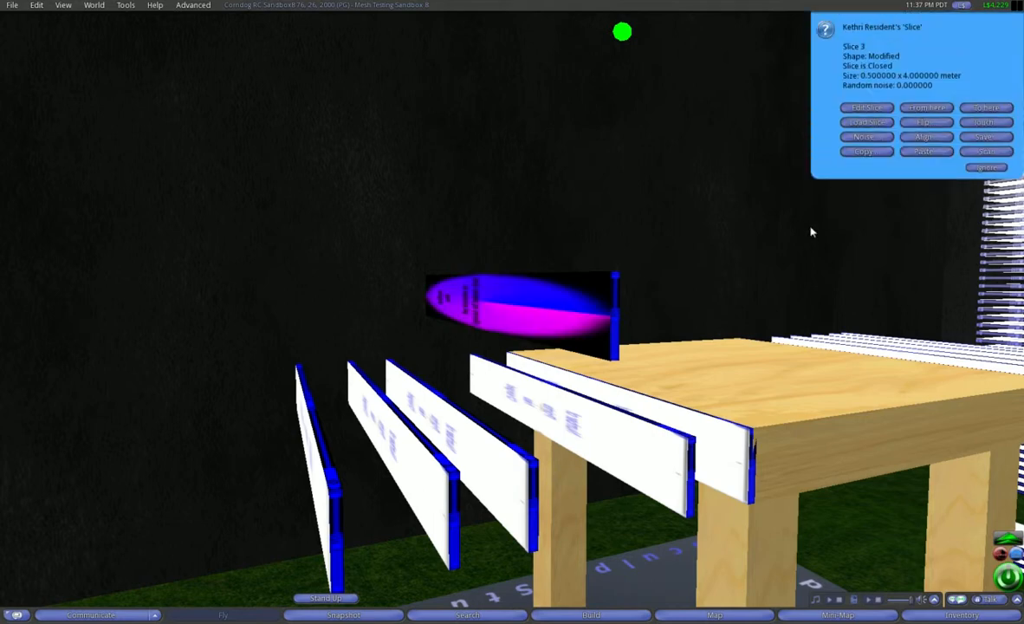
{"action": "left_click", "coordinate": [848, 153]}
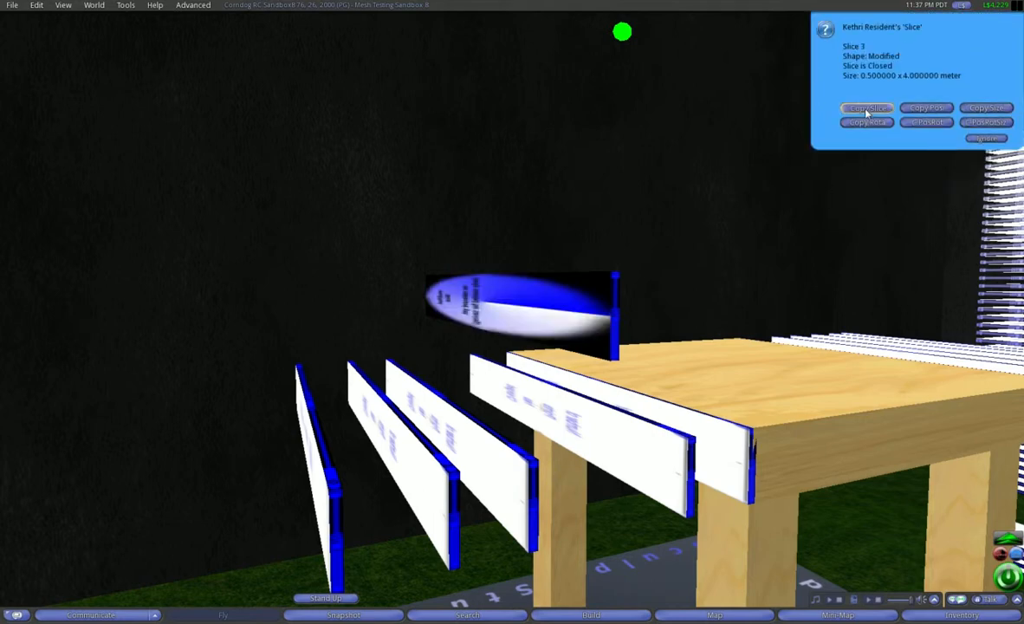
{"action": "left_click", "coordinate": [866, 110]}
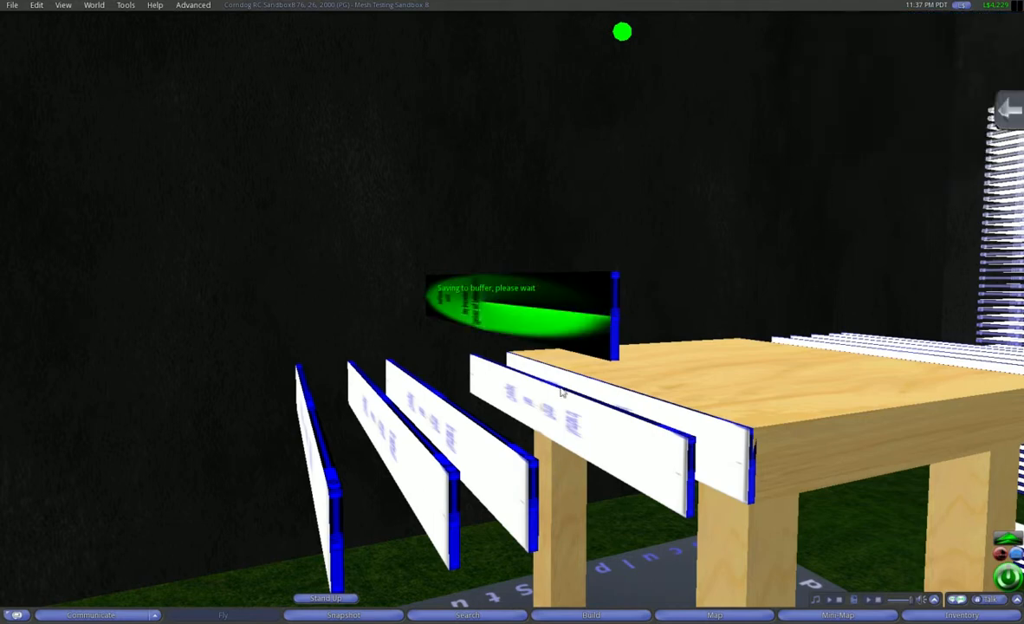
Paste the copied slice shape onto slice 2
{"action": "left_click", "coordinate": [491, 454]}
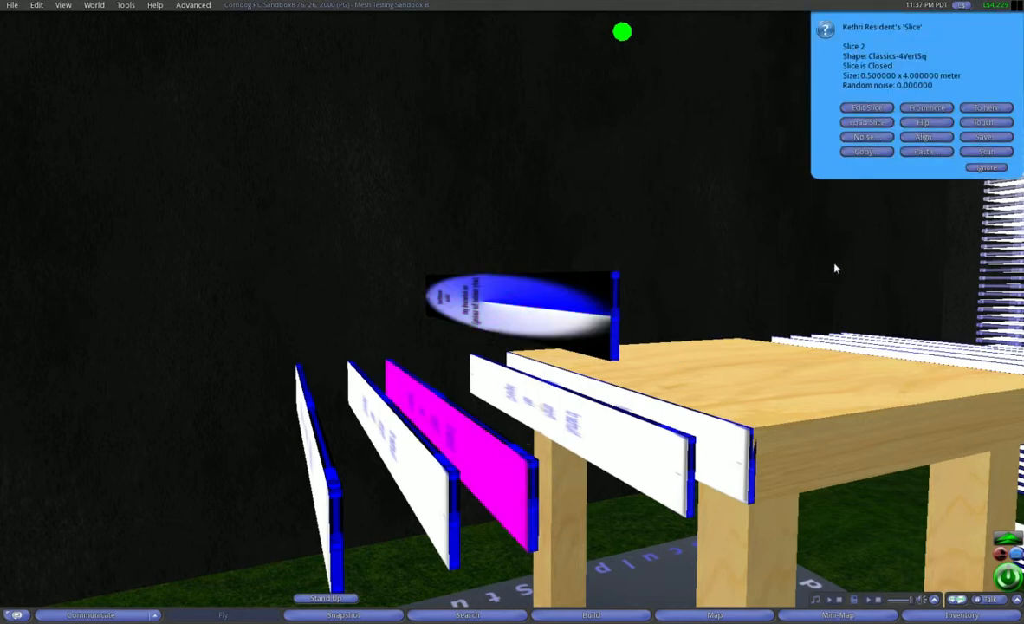
{"action": "left_click", "coordinate": [863, 151]}
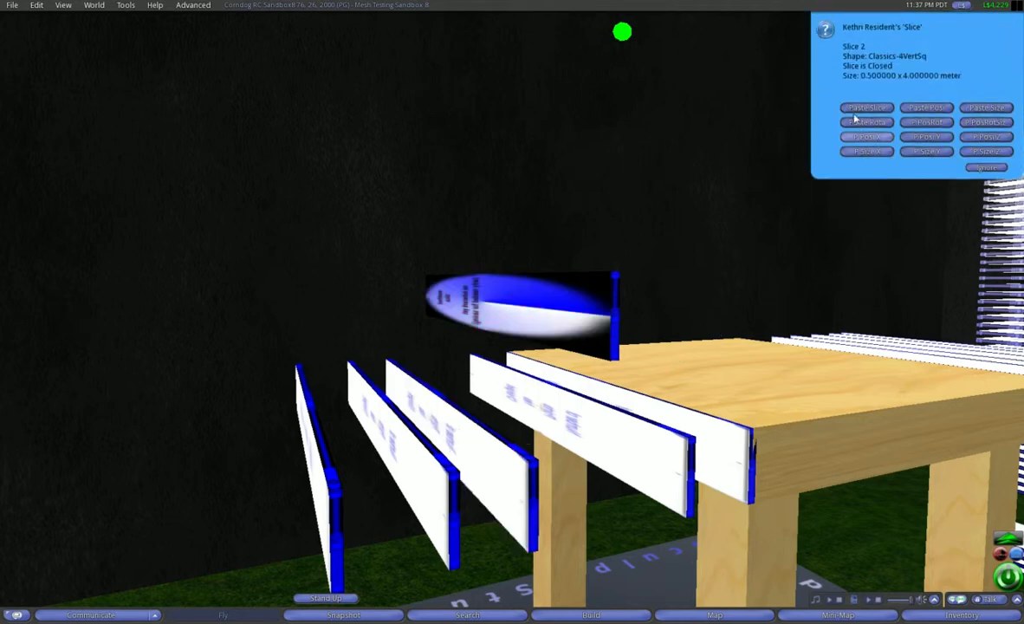
{"action": "left_click", "coordinate": [855, 110]}
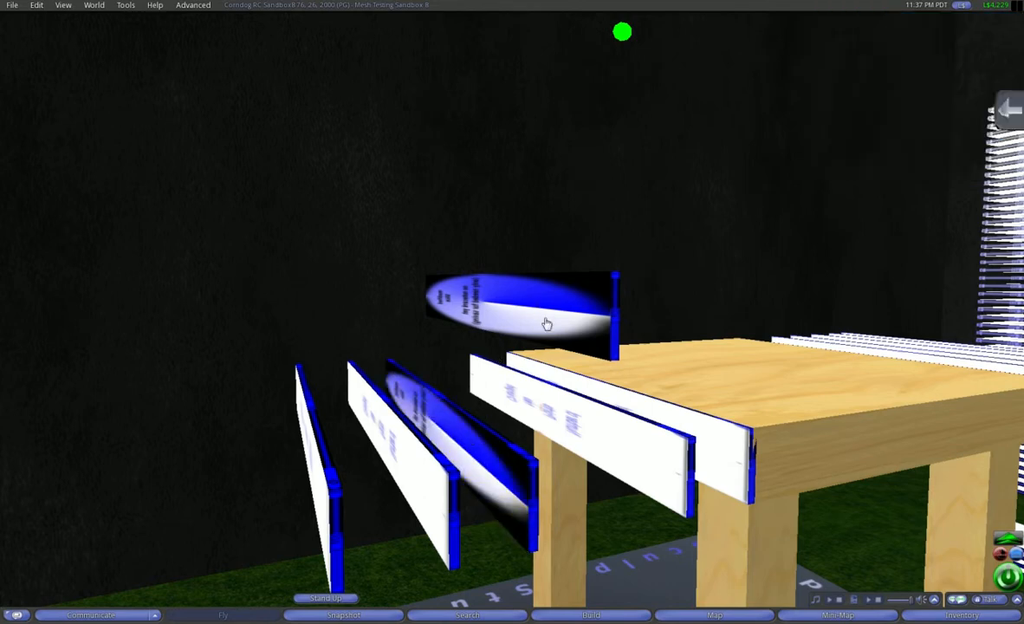
Paste the copied slice shape onto slice 1
{"action": "left_click", "coordinate": [412, 459]}
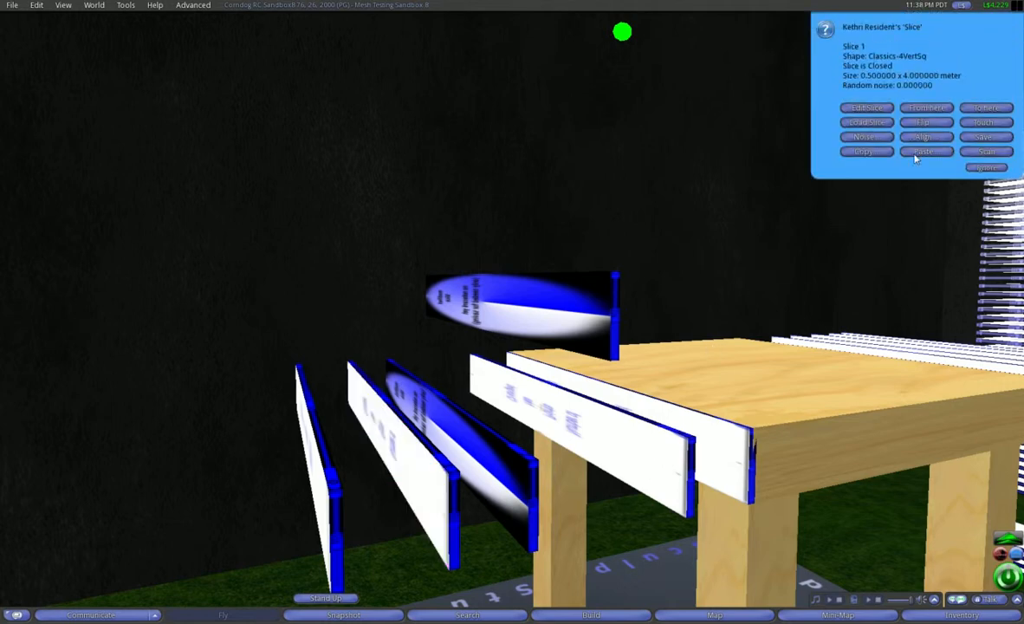
{"action": "left_click", "coordinate": [905, 154]}
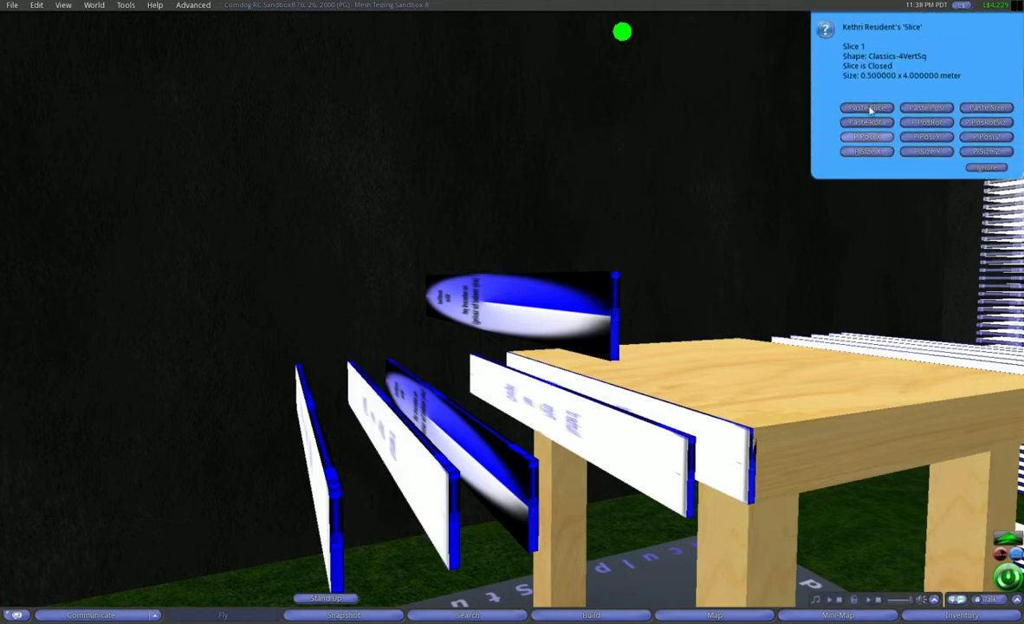
{"action": "left_click", "coordinate": [866, 108]}
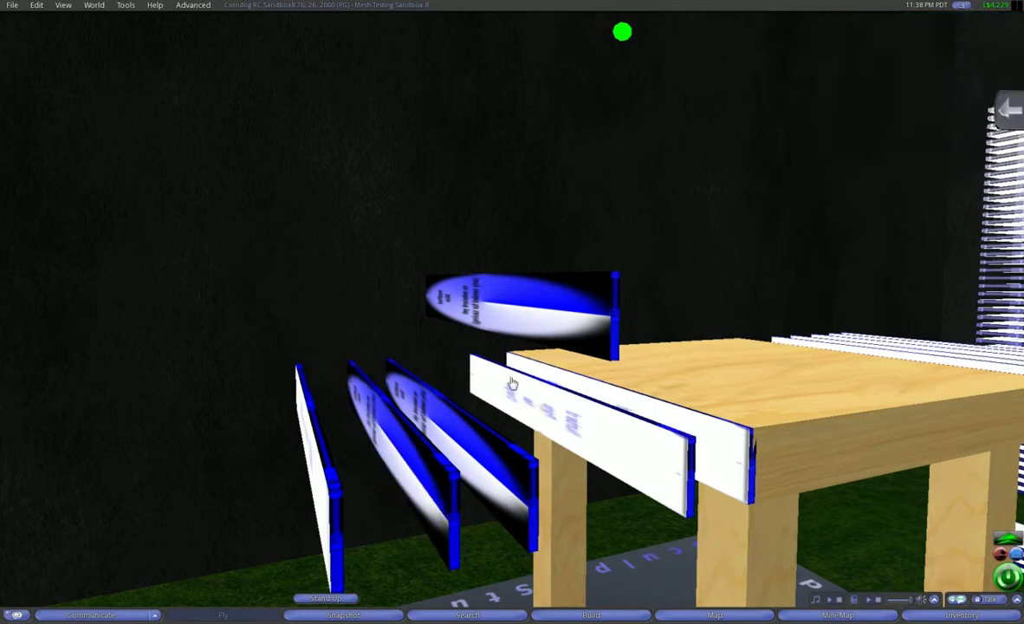
Undo the last height change of slice 3 to bring it back in line with the other slices
{"action": "right_click", "coordinate": [538, 318]}
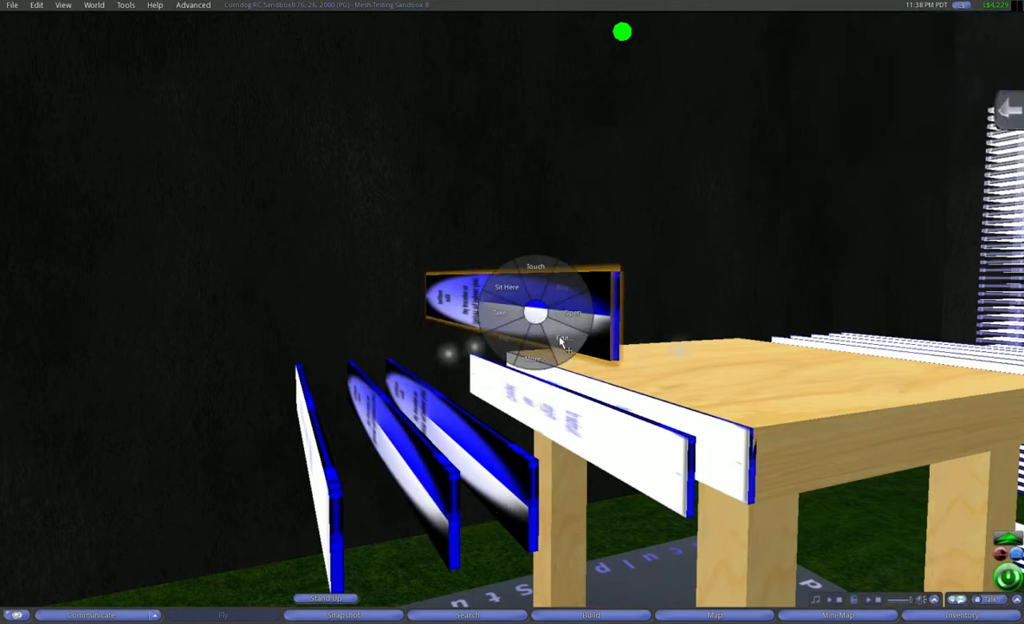
{"action": "left_click", "coordinate": [553, 340]}
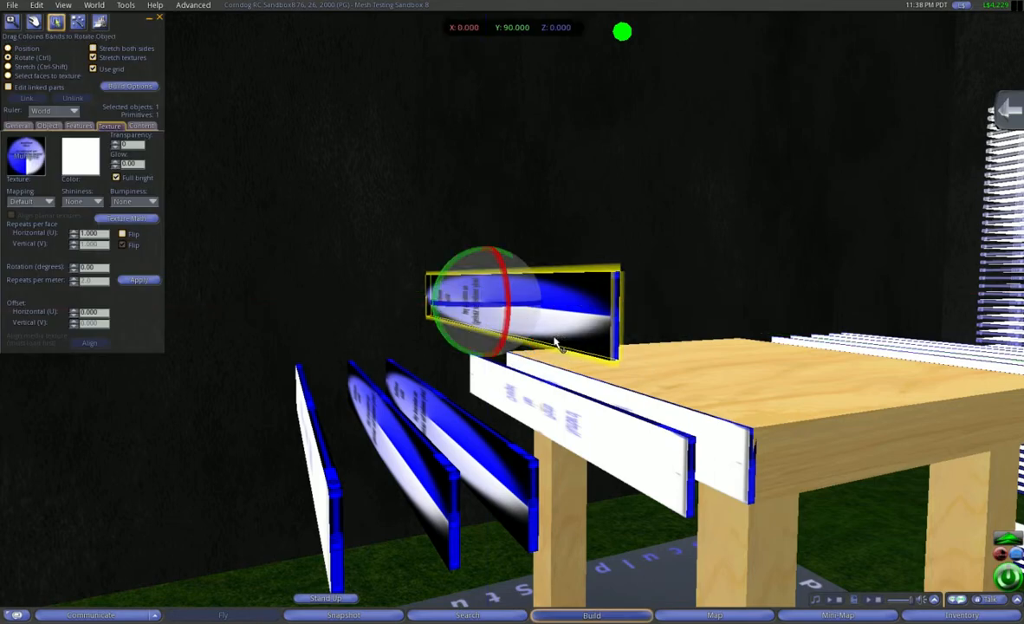
{"action": "key", "text": "ctrl+z"}
Raise slice 1 above the neighbouring slices to Z 2005.563
{"action": "right_click", "coordinate": [362, 322]}
{"action": "left_click", "coordinate": [375, 344]}
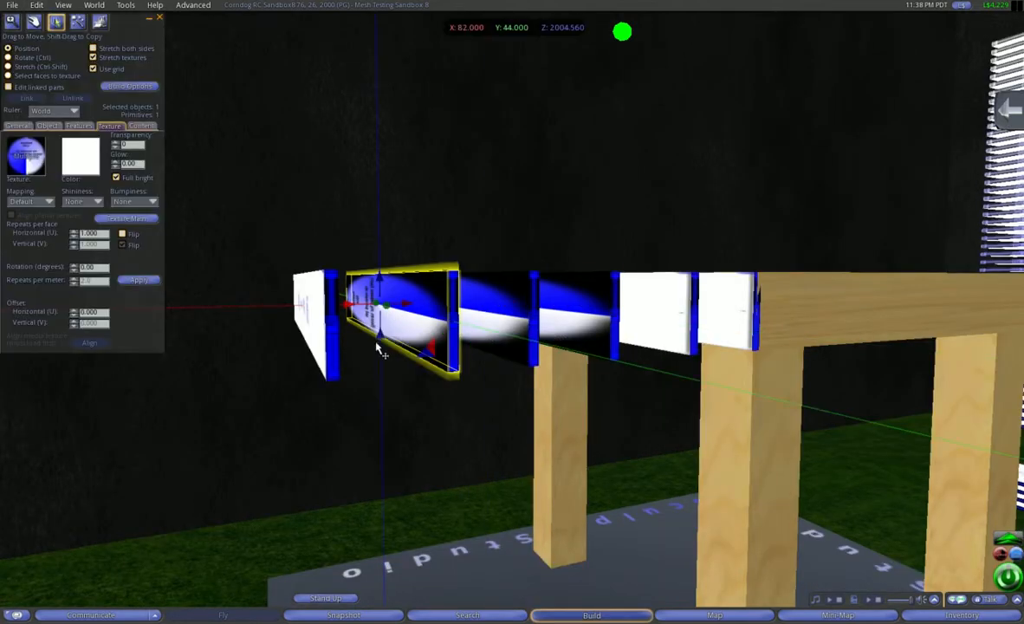
{"action": "left_click_drag", "start_coordinate": [378, 348], "coordinate": [430, 216]}
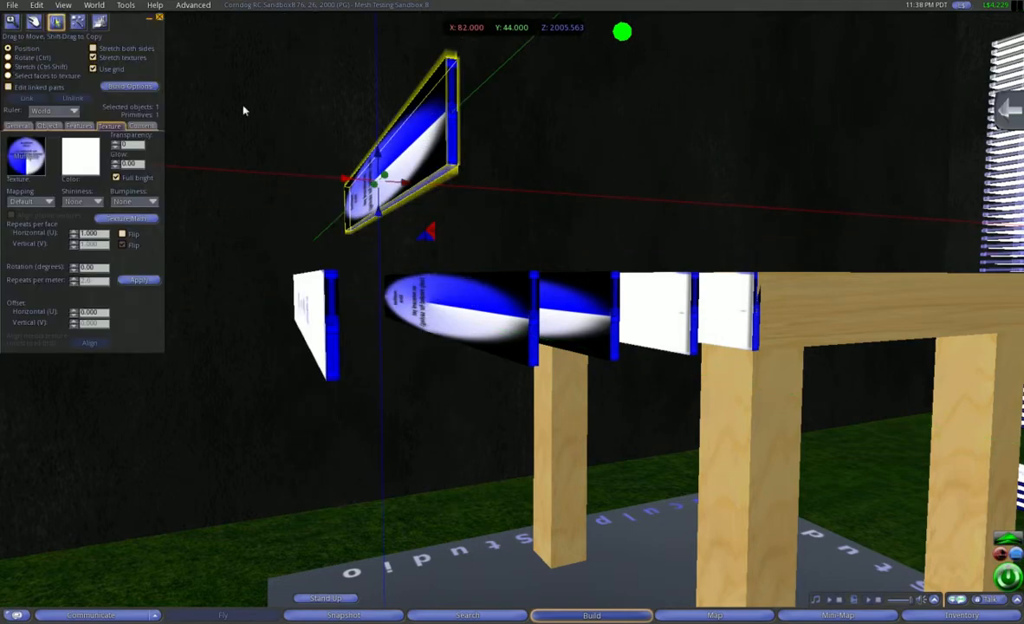
{"action": "key", "text": "Escape"}
Open the raised slice 1 for editing
{"action": "left_click_drag", "start_coordinate": [394, 171], "coordinate": [510, 321], "text": "ctrl+alt"}
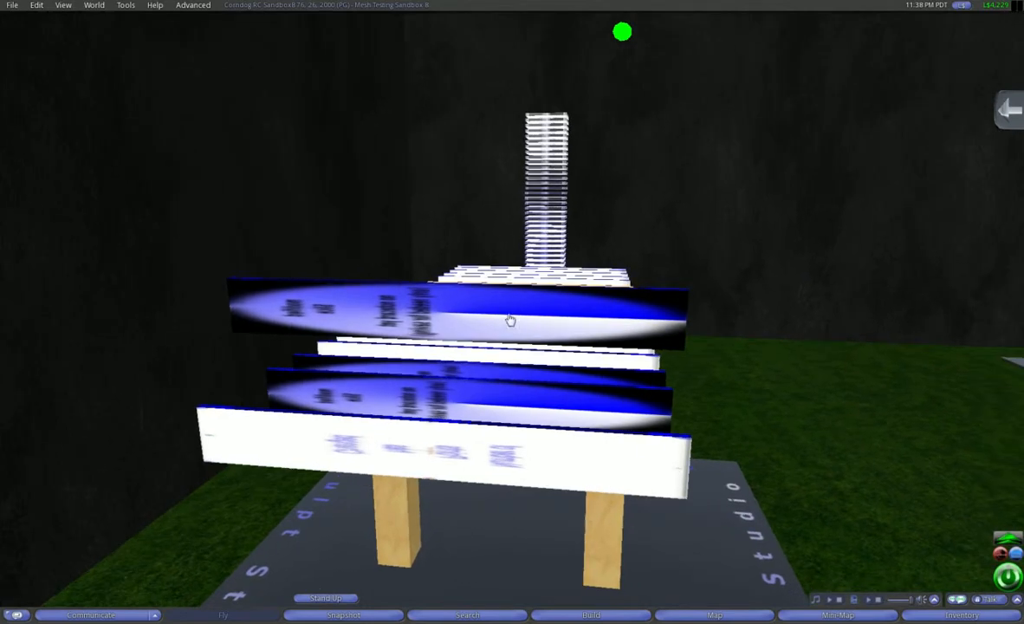
{"action": "left_click", "coordinate": [683, 328]}
{"action": "left_click", "coordinate": [881, 111]}
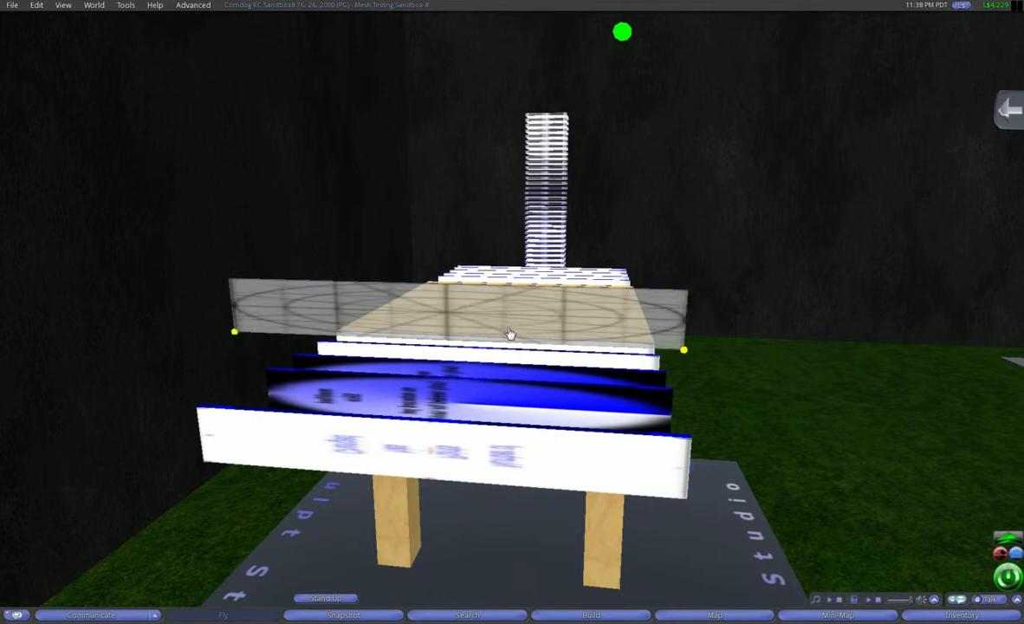
Move the point groups at both lower corners of slice 1 to the middle of its lower edge, at Y 44
{"action": "right_click", "coordinate": [237, 337]}
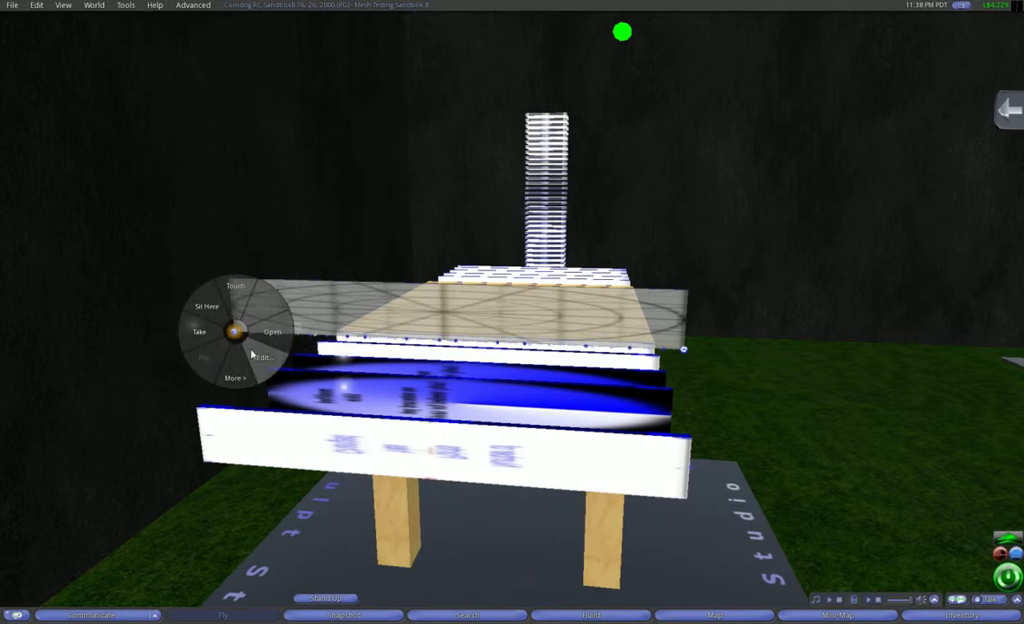
{"action": "left_click", "coordinate": [217, 355]}
{"action": "left_click_drag", "start_coordinate": [215, 349], "coordinate": [482, 254]}
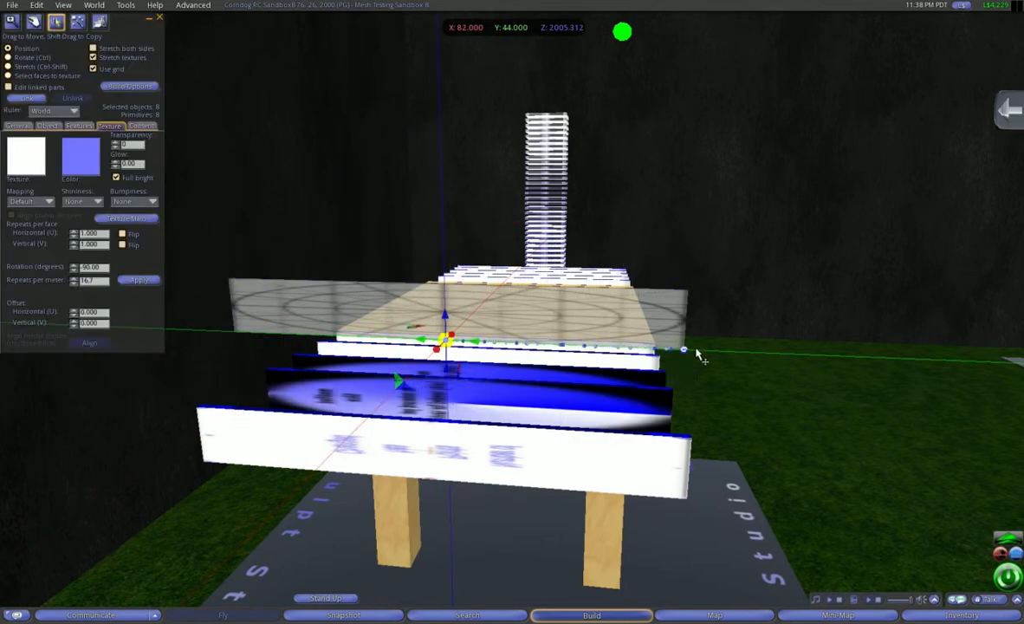
{"action": "left_click_drag", "start_coordinate": [698, 355], "coordinate": [478, 275]}
{"action": "left_click_drag", "start_coordinate": [278, 238], "coordinate": [261, 220]}
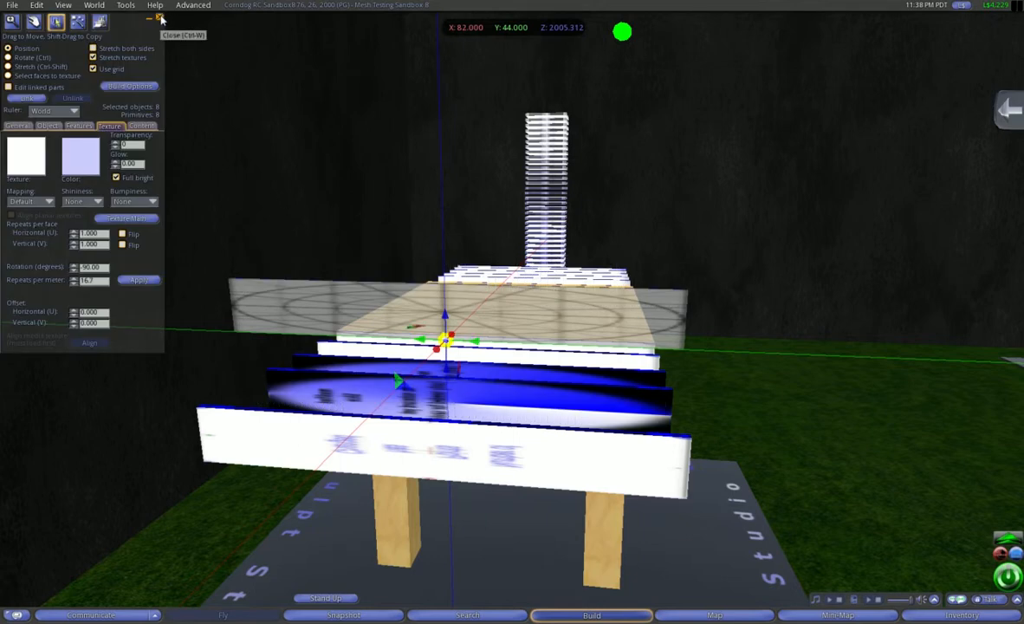
{"action": "left_click", "coordinate": [159, 18]}
Close slice 1 to store its modified shape
{"action": "left_click_drag", "start_coordinate": [544, 329], "coordinate": [515, 308], "text": "alt"}
{"action": "left_click", "coordinate": [639, 286]}
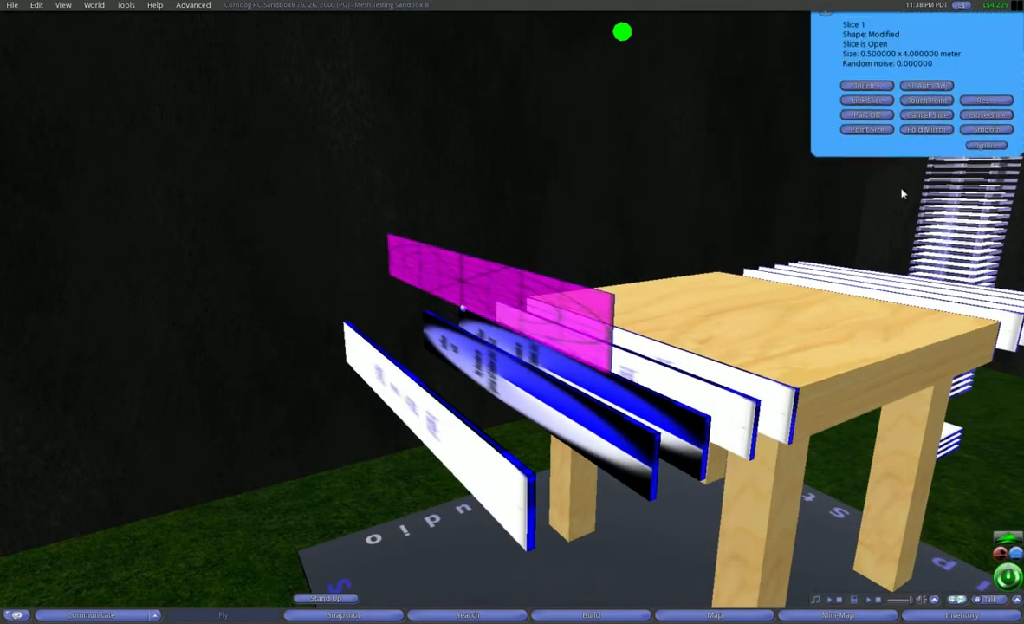
{"action": "left_click", "coordinate": [985, 137]}
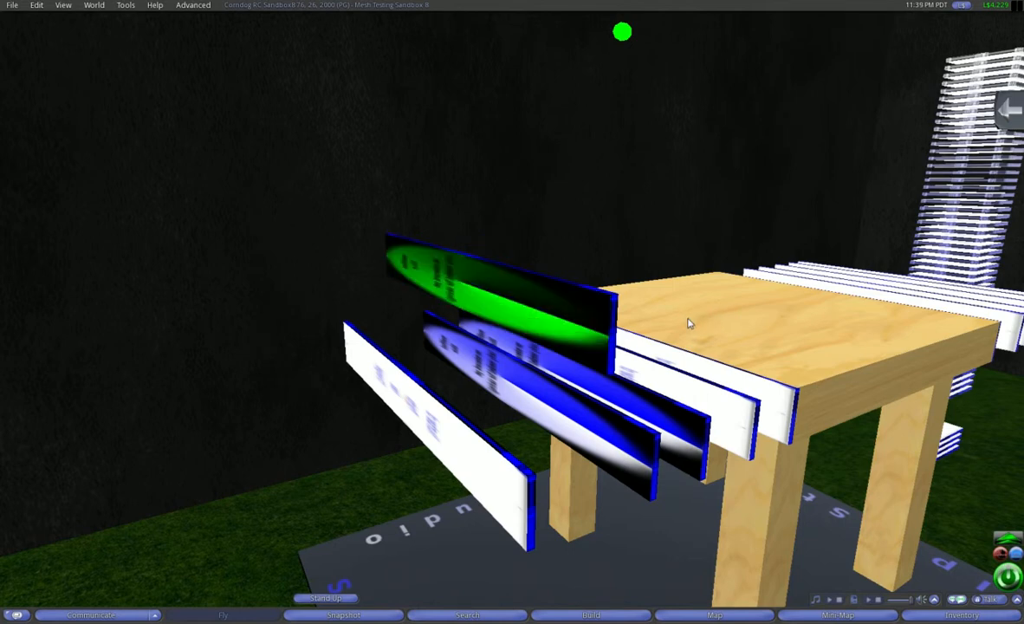
Copy the modified slice shape of slice 1
{"action": "left_click", "coordinate": [556, 321]}
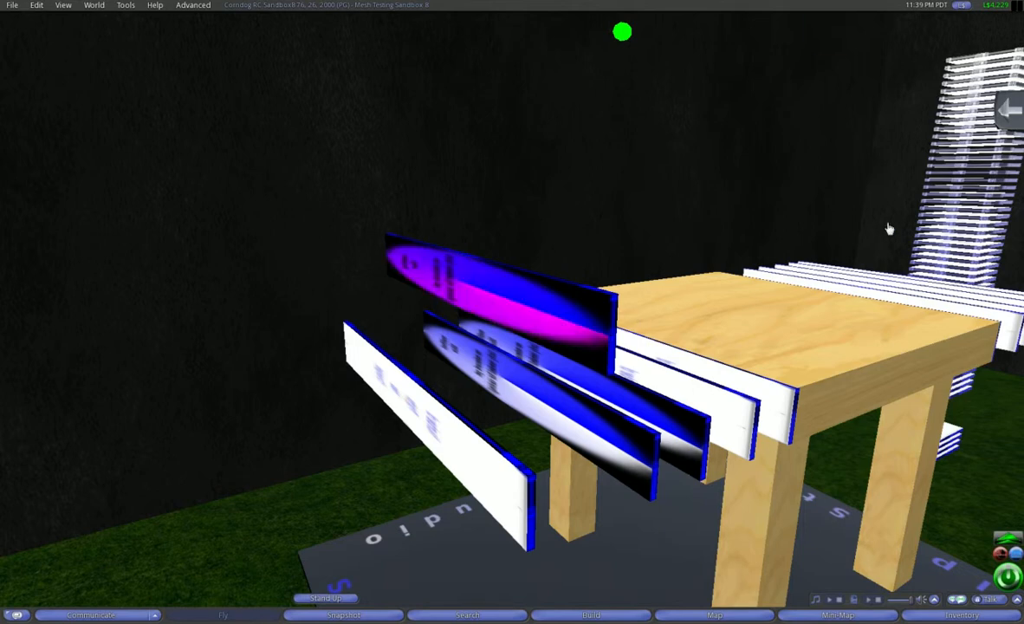
{"action": "left_click", "coordinate": [870, 154]}
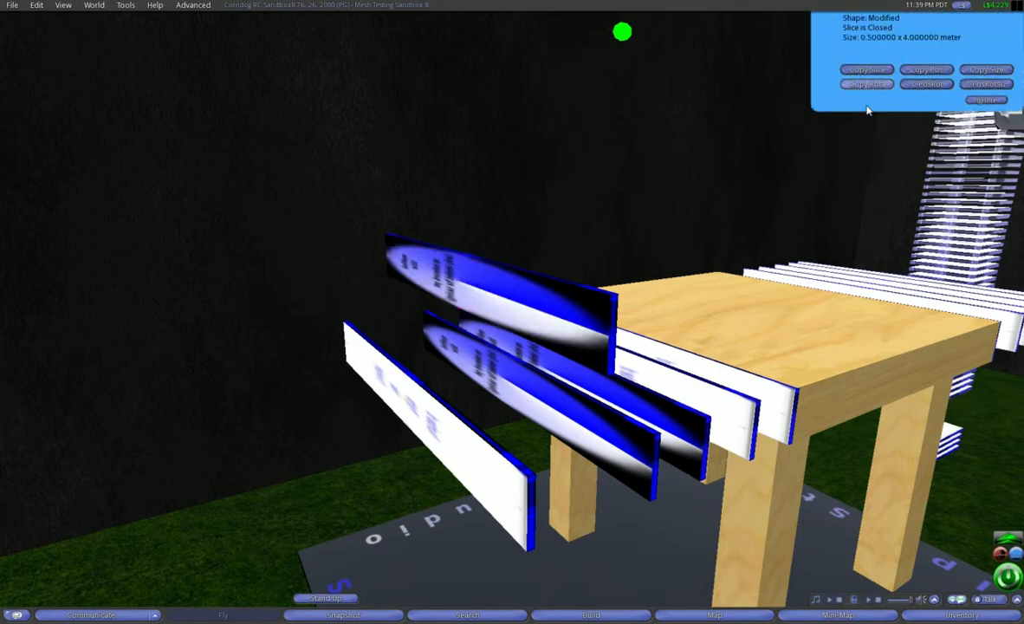
{"action": "left_click", "coordinate": [867, 109]}
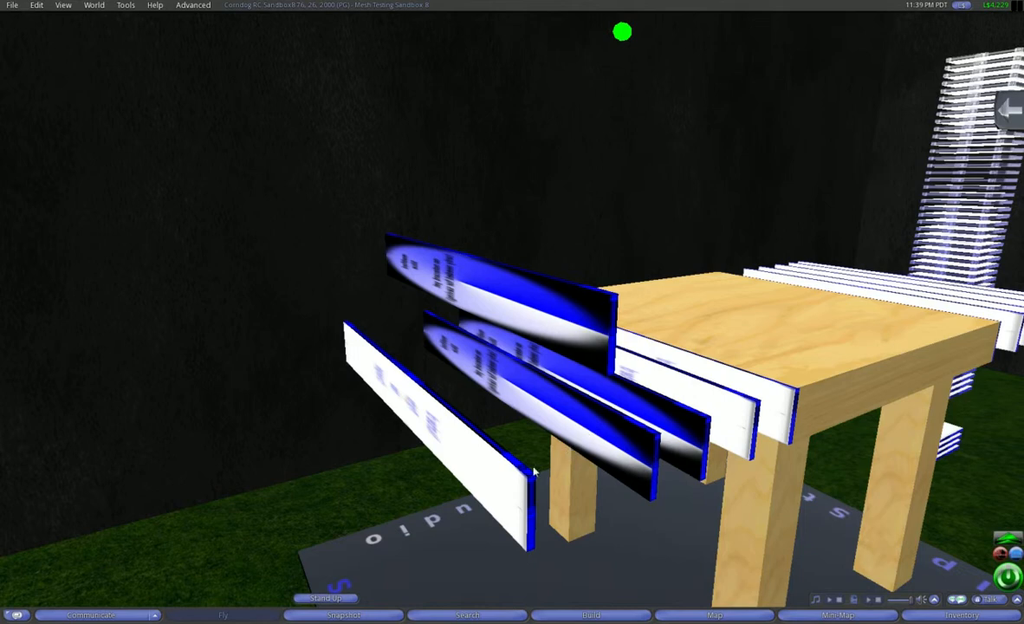
Paste the copied slice shape onto slice 0
{"action": "left_click", "coordinate": [788, 366]}
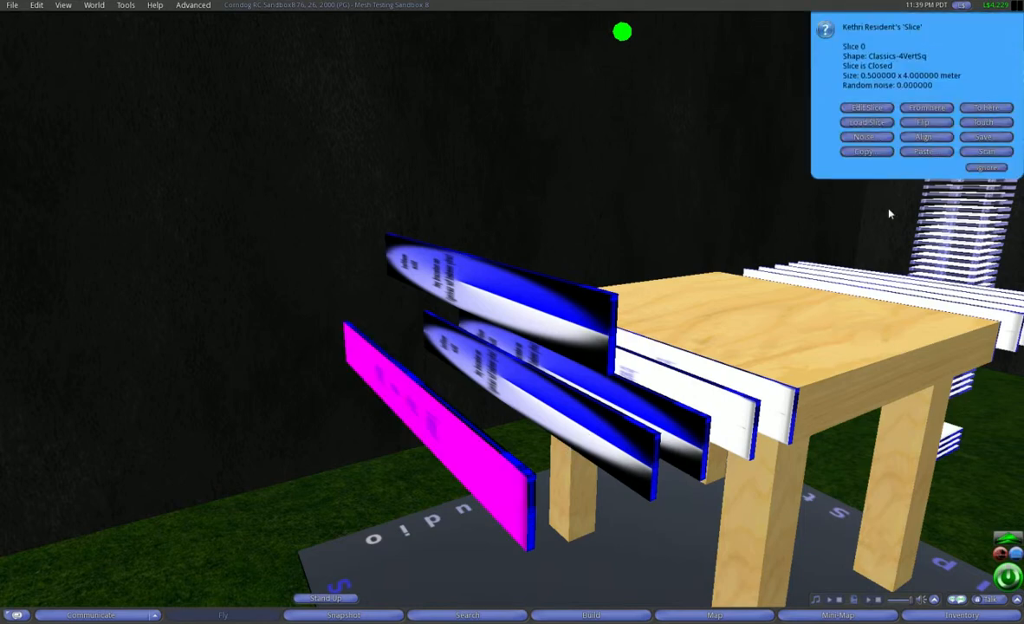
{"action": "left_click", "coordinate": [904, 152]}
{"action": "left_click", "coordinate": [866, 108]}
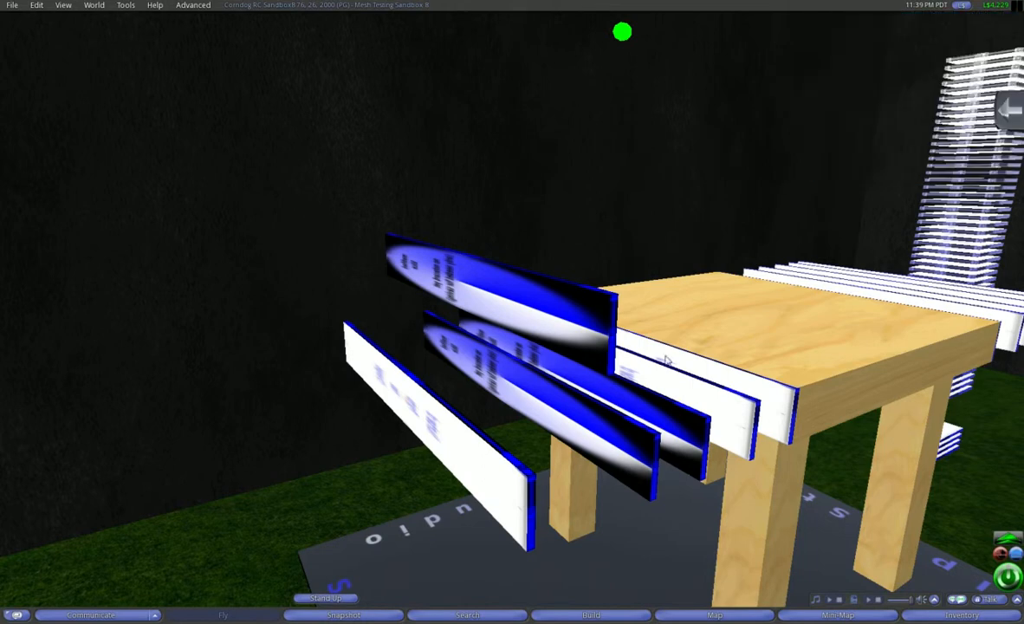
Undo the height change of slice 1 to bring it back in line with the other slices
{"action": "right_click", "coordinate": [500, 298]}
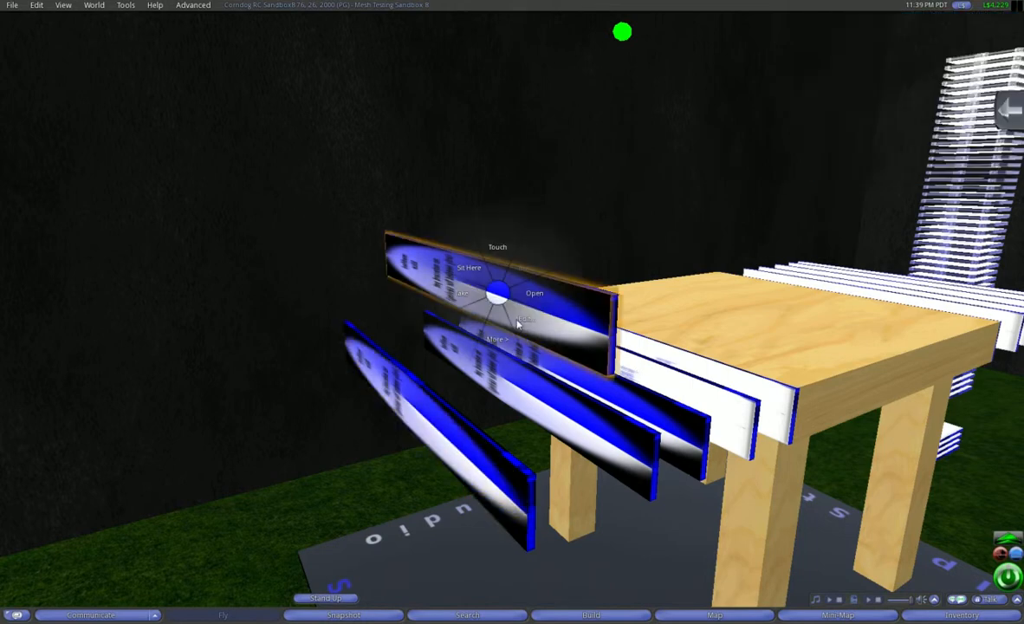
{"action": "left_click", "coordinate": [522, 324]}
{"action": "key", "text": "ctrl"}
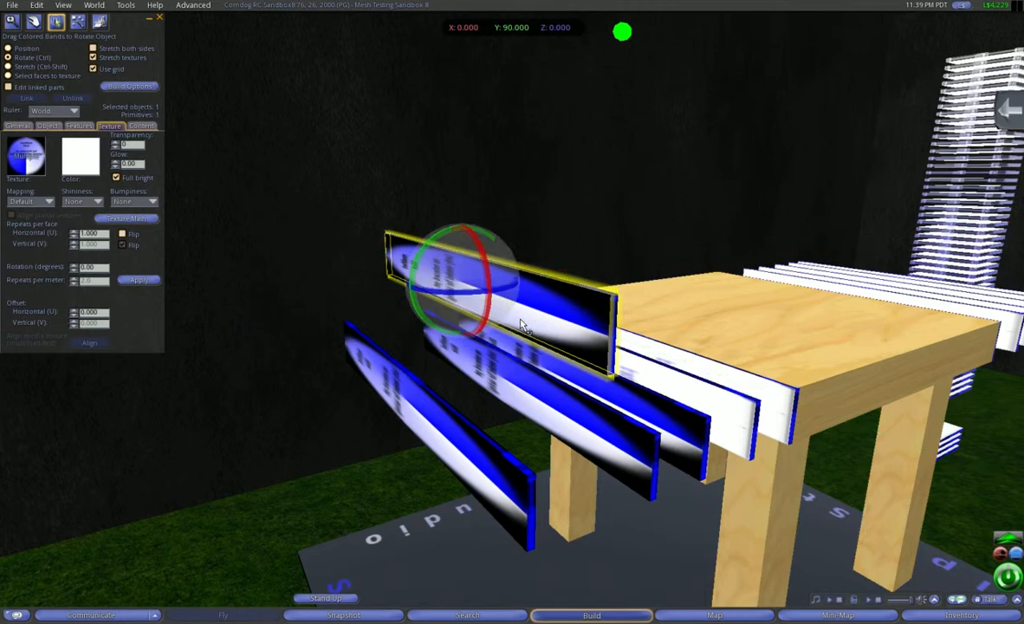
{"action": "key", "text": "ctrl+z"}
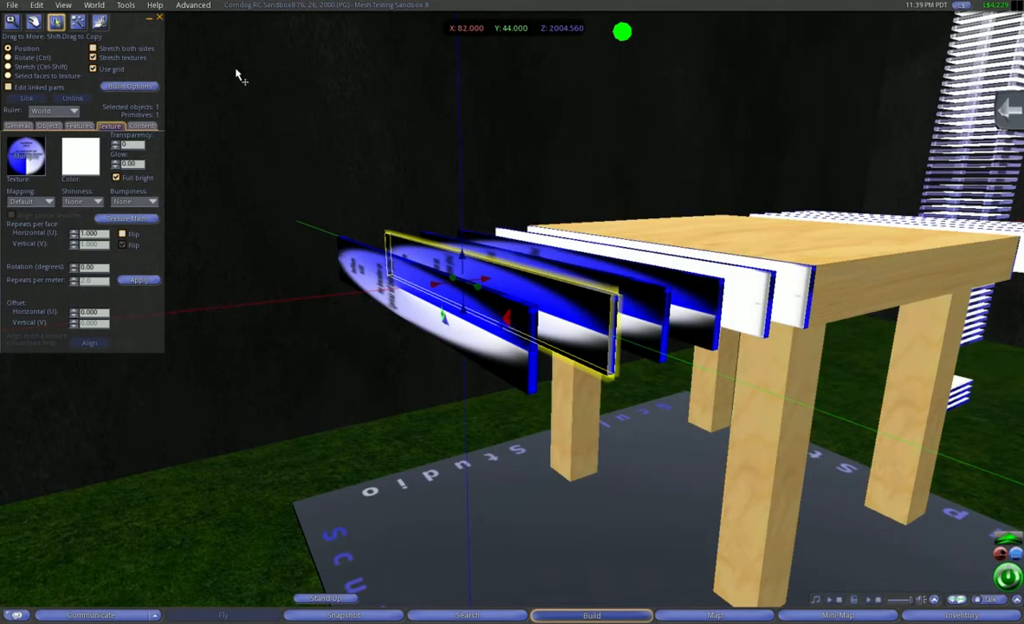
{"action": "left_click", "coordinate": [158, 18]}
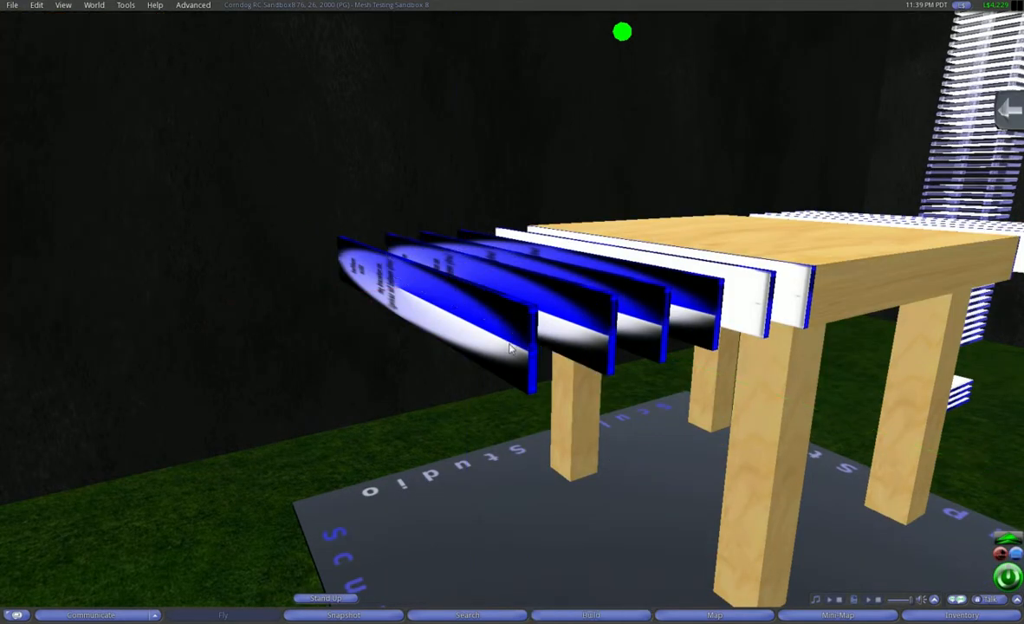
Define the slice selection as the range from slice 0 to slice 5
{"action": "left_click", "coordinate": [509, 335]}
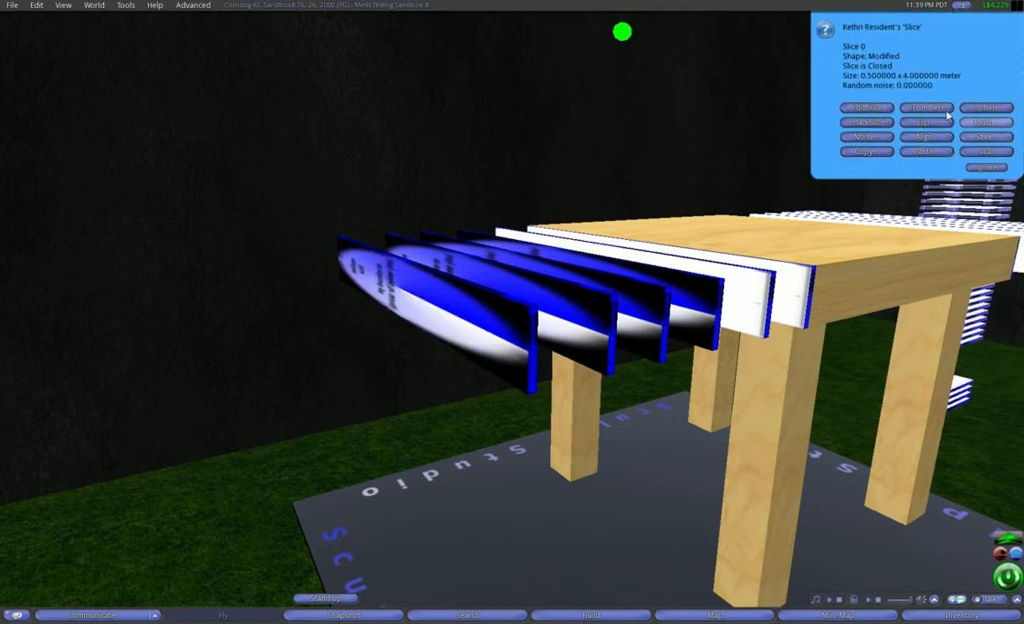
{"action": "left_click", "coordinate": [932, 124]}
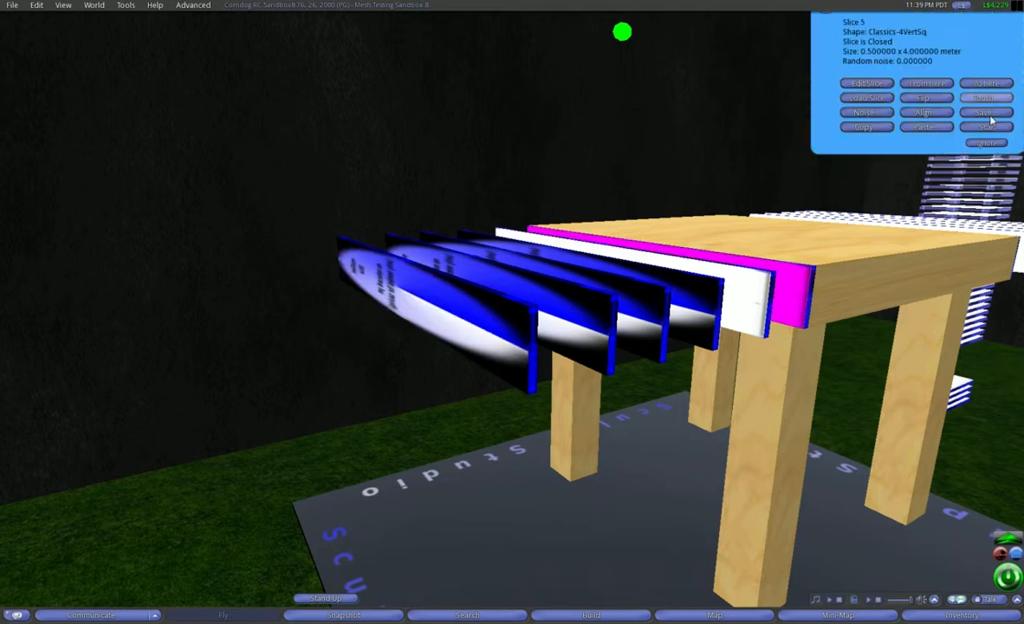
{"action": "left_click", "coordinate": [993, 110]}
Open slices 0 to 5 together for editing through the Sculpt Studio workspace
{"action": "left_click", "coordinate": [713, 457]}
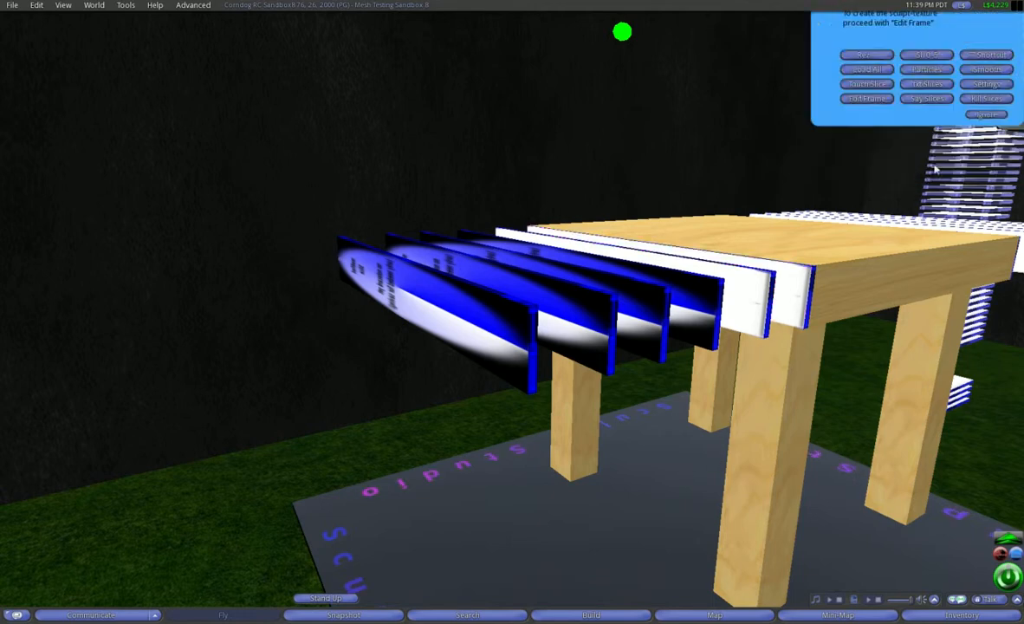
{"action": "left_click", "coordinate": [927, 108]}
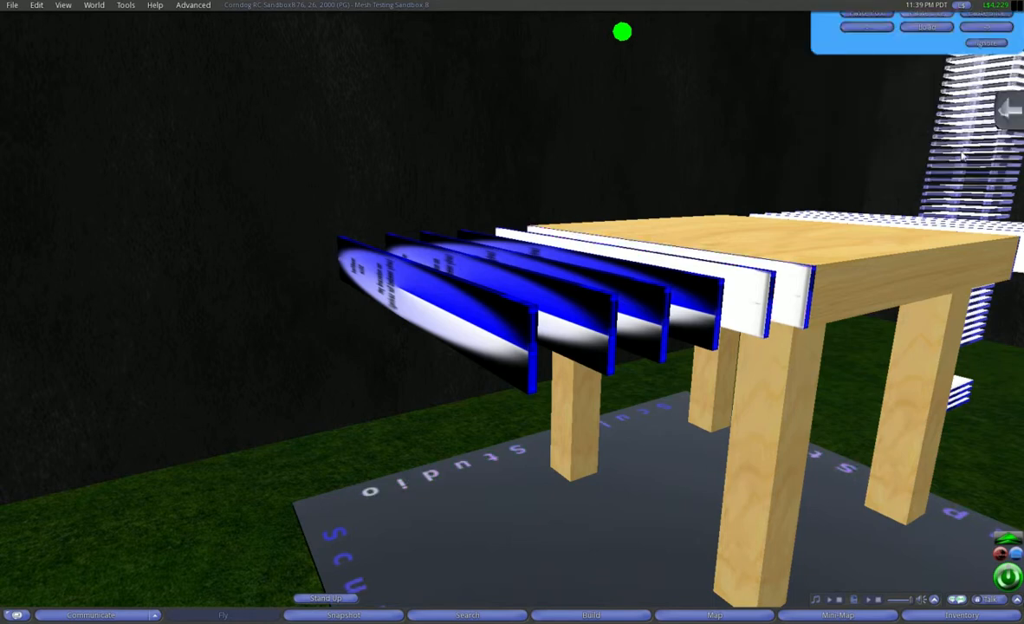
{"action": "left_click", "coordinate": [972, 154]}
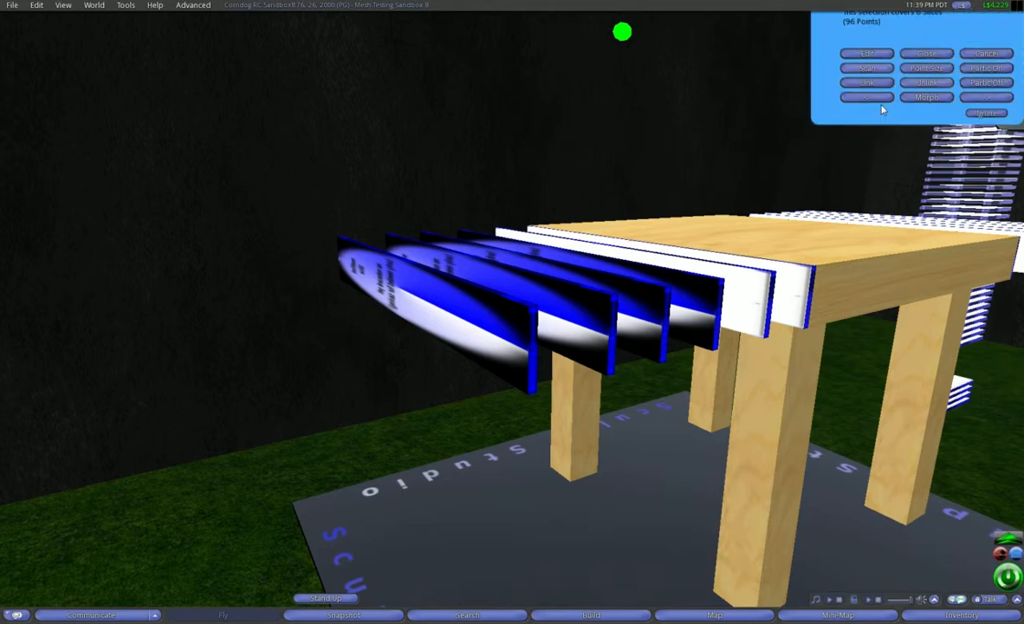
{"action": "left_click", "coordinate": [869, 109]}
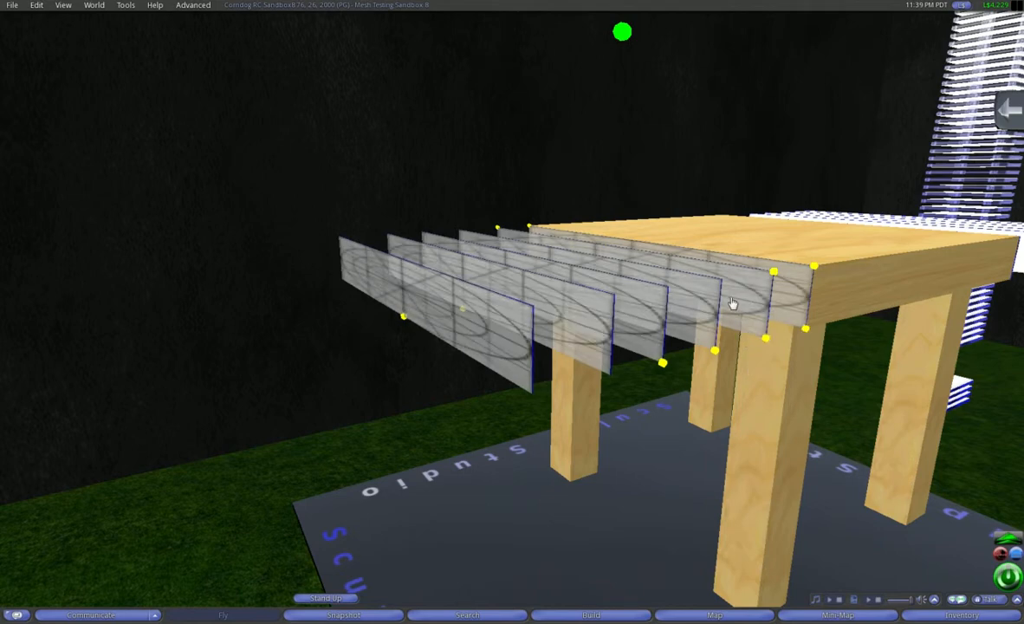
Examine the point positions on the opened slices 0 to 5 from the side, from above and from the end
{"action": "left_click_drag", "start_coordinate": [673, 275], "coordinate": [572, 273], "text": "alt"}
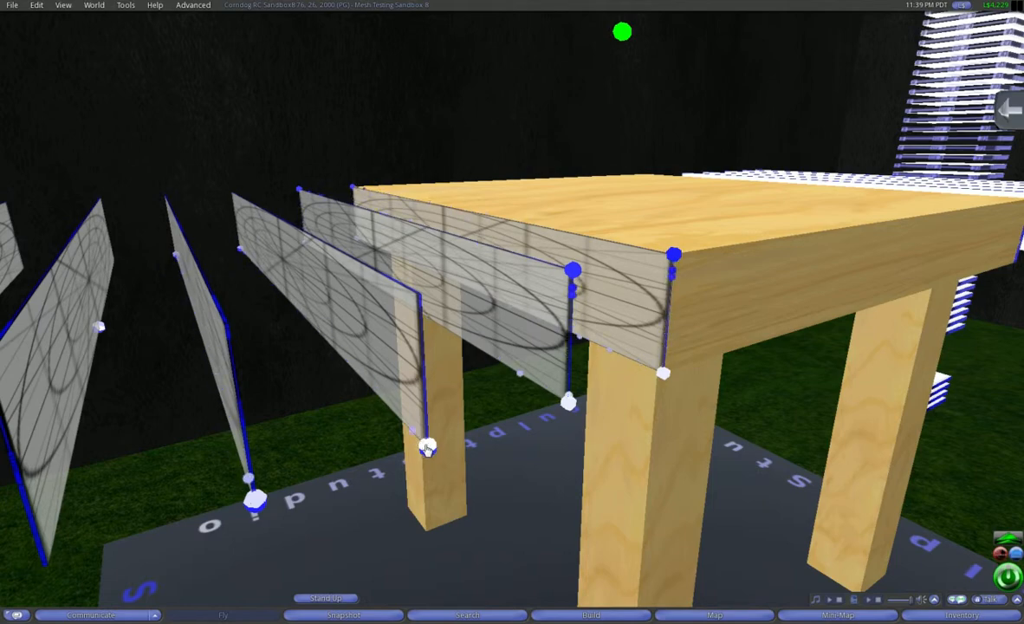
{"action": "left_click_drag", "start_coordinate": [416, 395], "coordinate": [404, 582], "text": "ctrl+alt"}
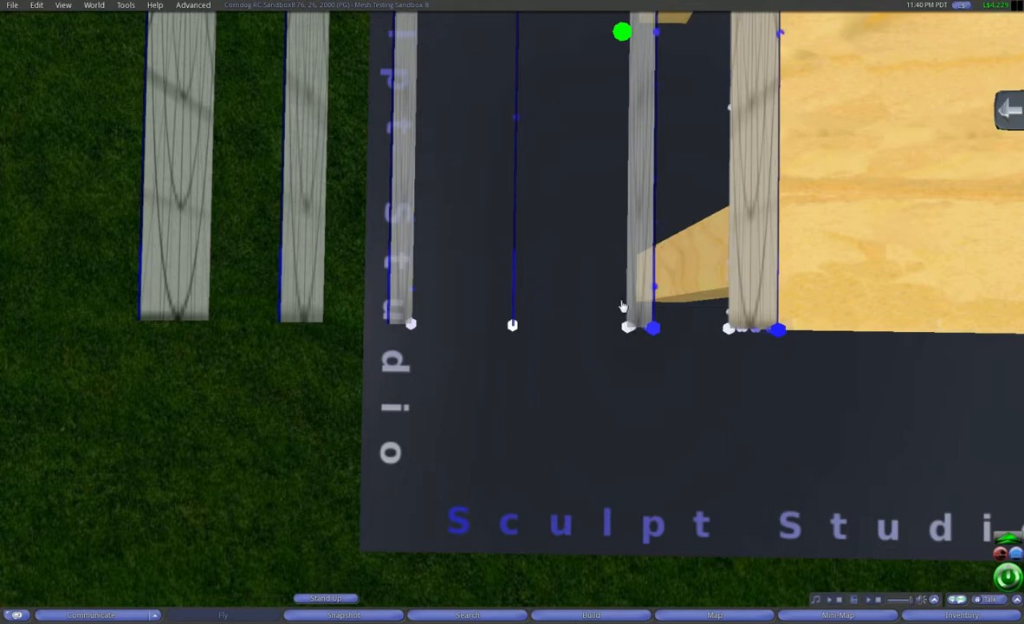
{"action": "left_click_drag", "start_coordinate": [513, 324], "coordinate": [398, 158], "text": "alt"}
{"action": "scroll", "coordinate": [231, 291], "scroll_direction": "down", "scroll_amount": 2}
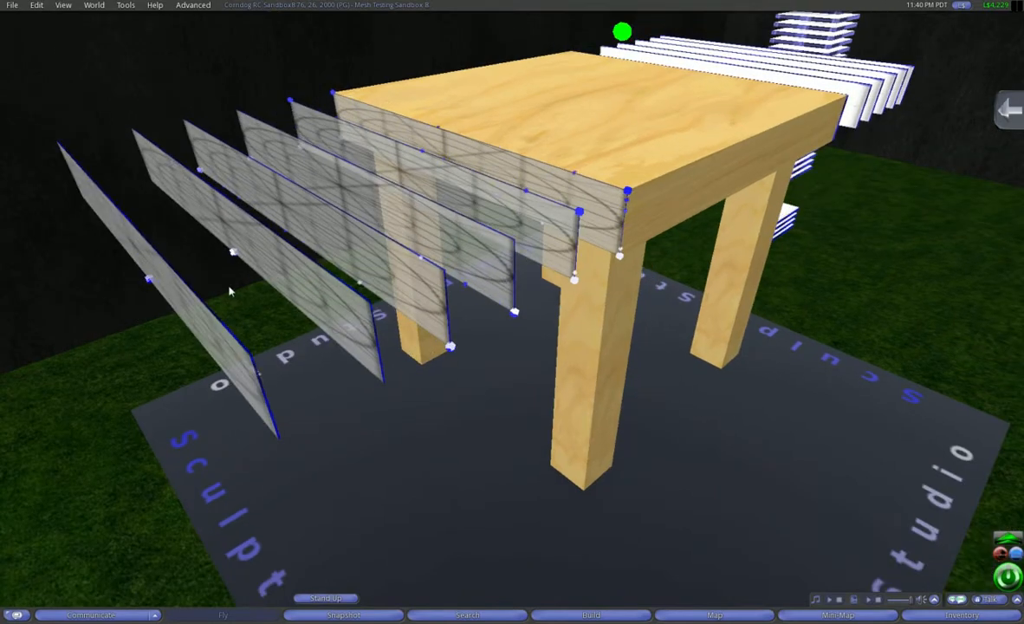
{"action": "left_click_drag", "start_coordinate": [197, 305], "coordinate": [347, 232], "text": "ctrl+alt"}
{"action": "left_click_drag", "start_coordinate": [420, 347], "coordinate": [525, 297], "text": "ctrl+alt"}
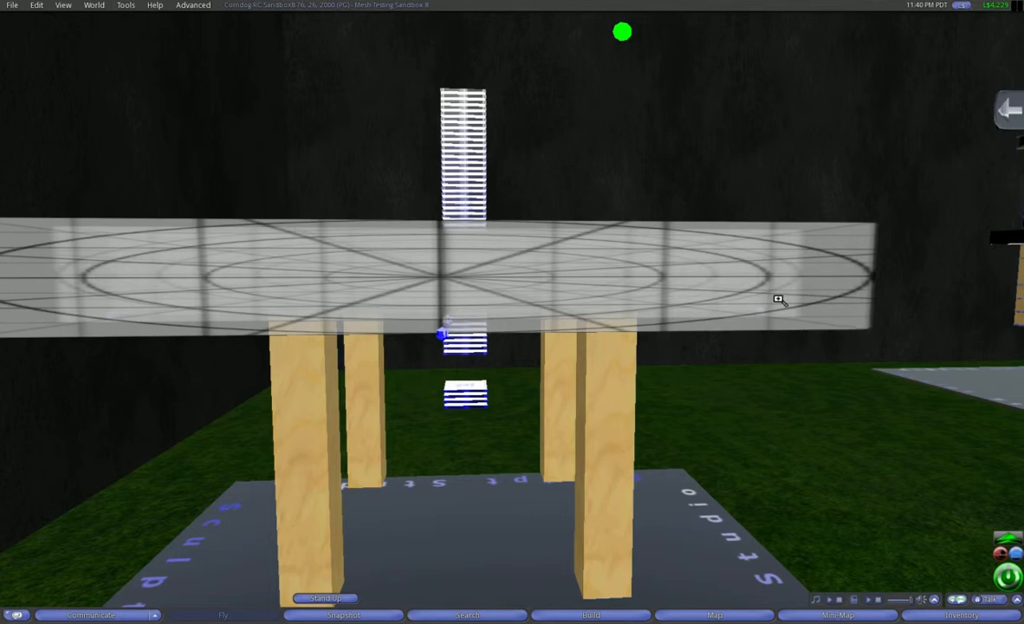
{"action": "mouse_move", "coordinate": [511, 311]}
{"action": "left_mouse_down", "text": "ctrl+alt"}
{"action": "mouse_move", "coordinate": [472, 313]}
{"action": "mouse_move", "coordinate": [372, 369]}
{"action": "mouse_move", "coordinate": [348, 365]}
{"action": "mouse_move", "coordinate": [515, 319]}
{"action": "left_mouse_up", "text": "ctrl+alt"}
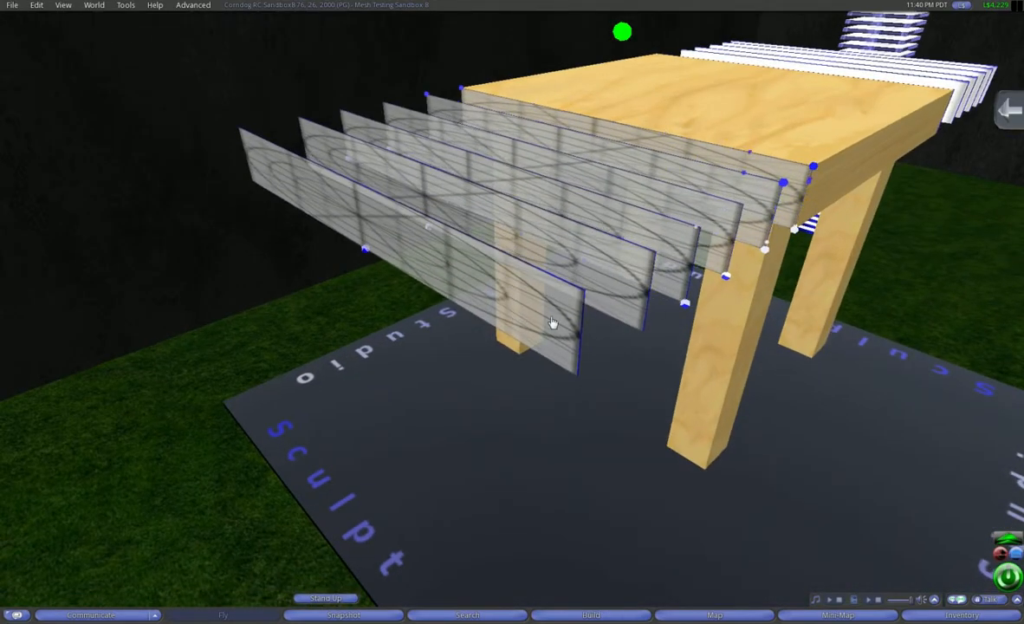
Cancel the editing of slices 0 to 5 from the workspace without storing changes
{"action": "left_click", "coordinate": [651, 359]}
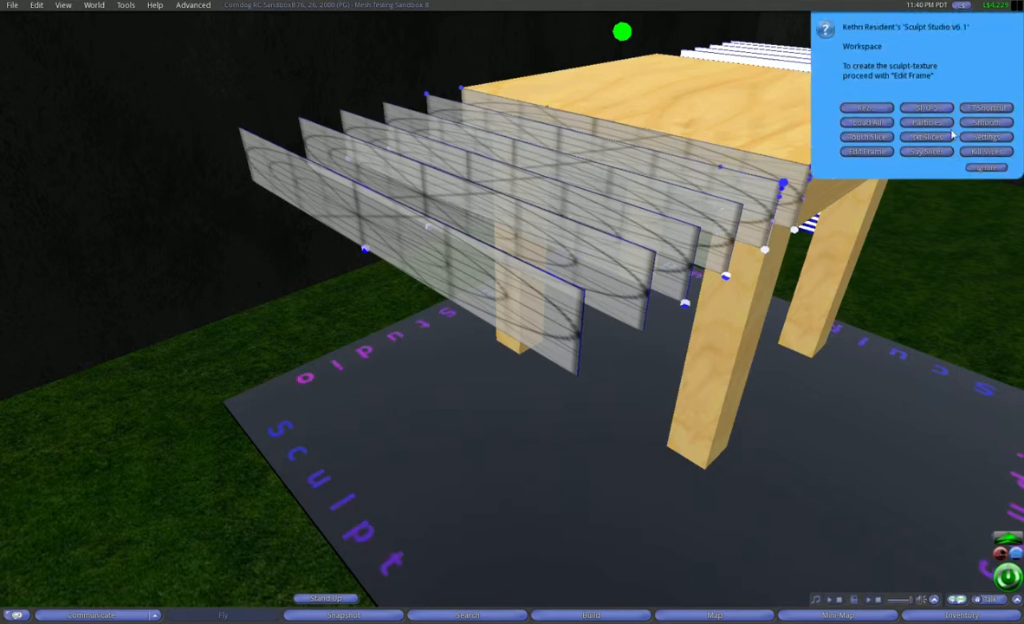
{"action": "left_click", "coordinate": [928, 108]}
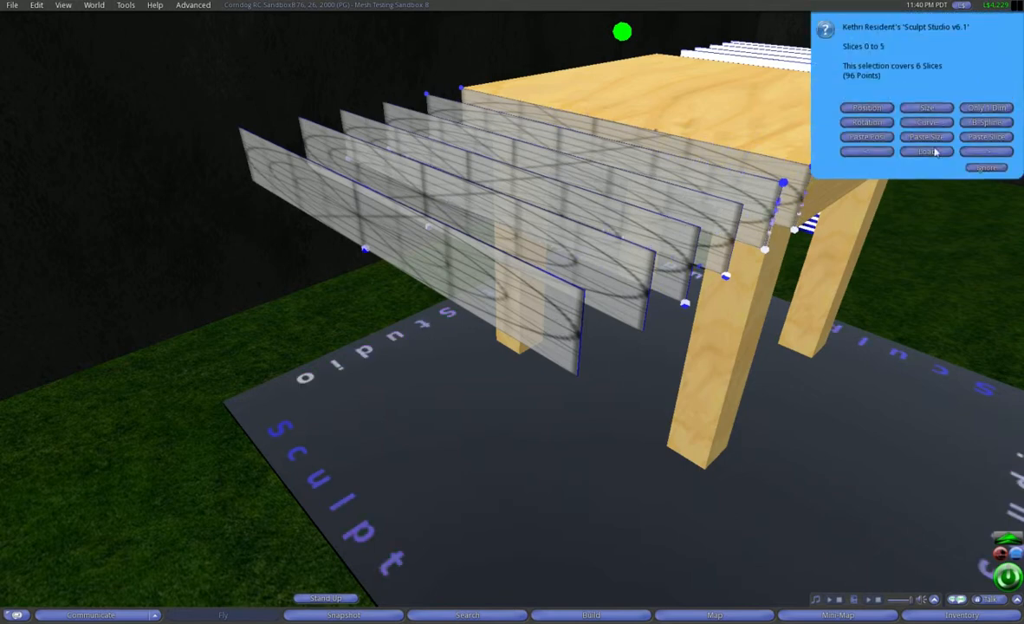
{"action": "left_click", "coordinate": [981, 153]}
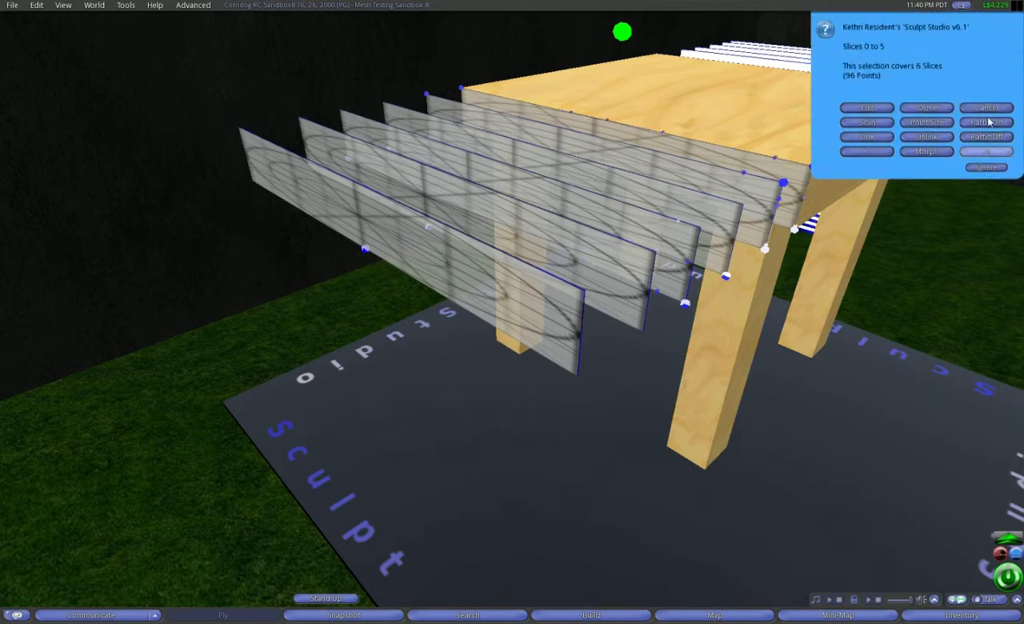
{"action": "left_click", "coordinate": [988, 110]}
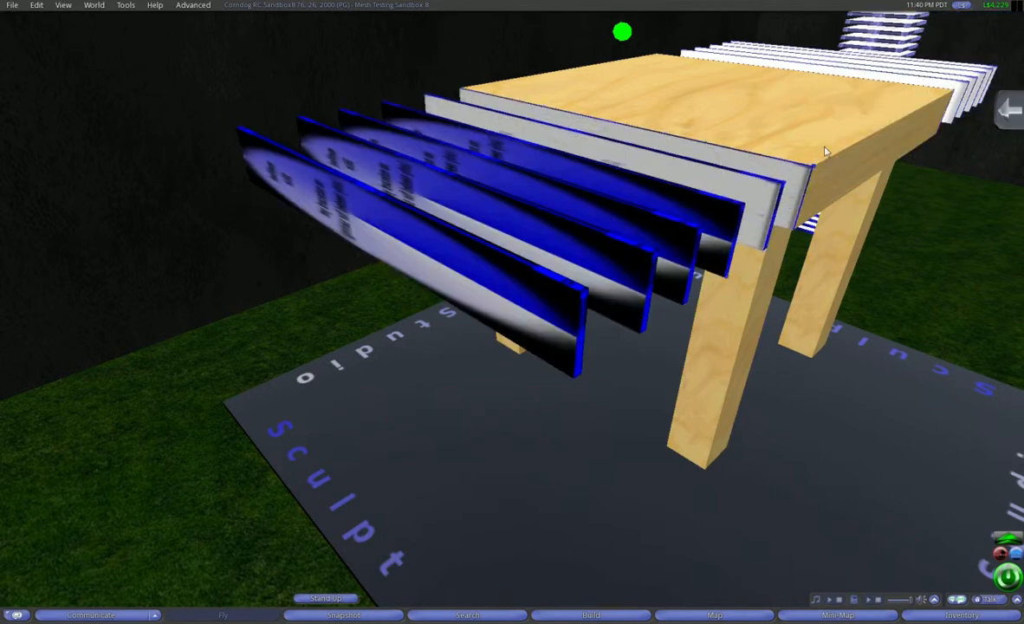
Paste the copied slice shape onto slices 10 and 11, the two outermost slices at the table's unshaped end
{"action": "left_click_drag", "start_coordinate": [838, 139], "coordinate": [515, 317], "text": "ctrl+alt"}
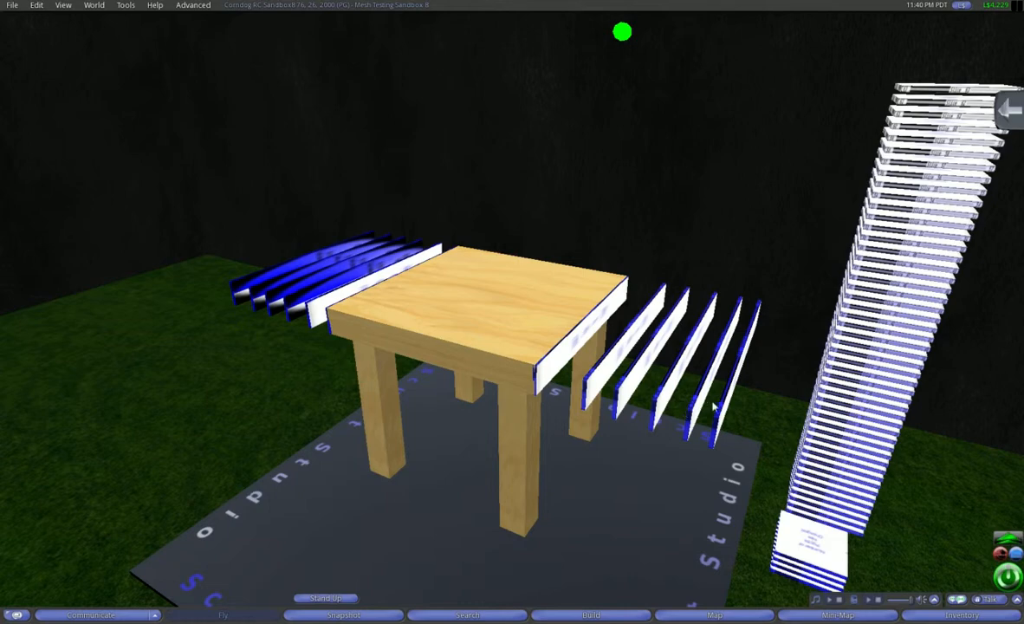
{"action": "left_click_drag", "start_coordinate": [698, 397], "coordinate": [385, 310], "text": "alt"}
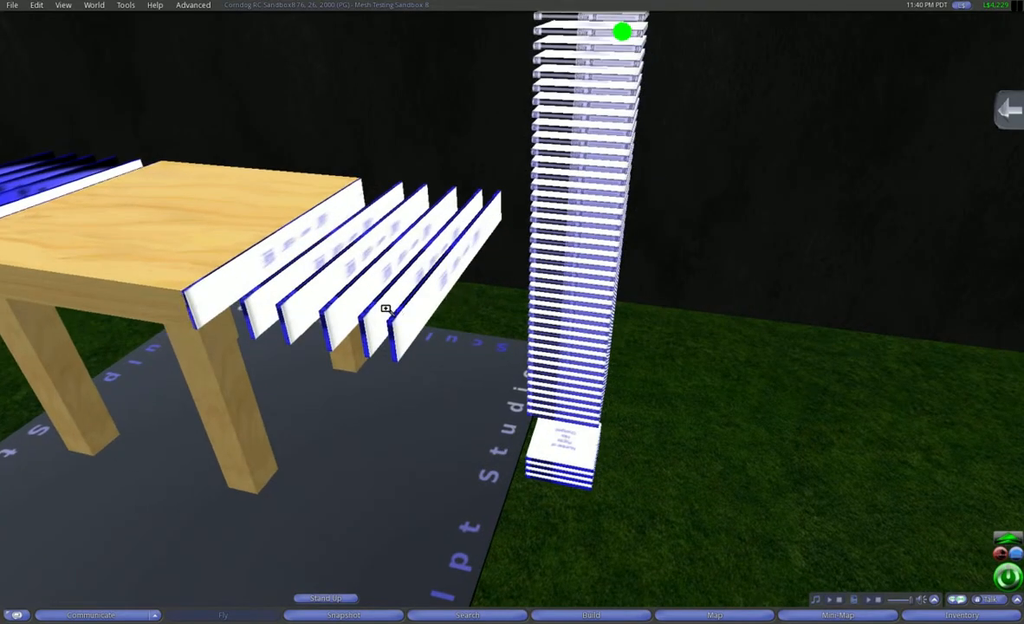
{"action": "left_click", "coordinate": [414, 326]}
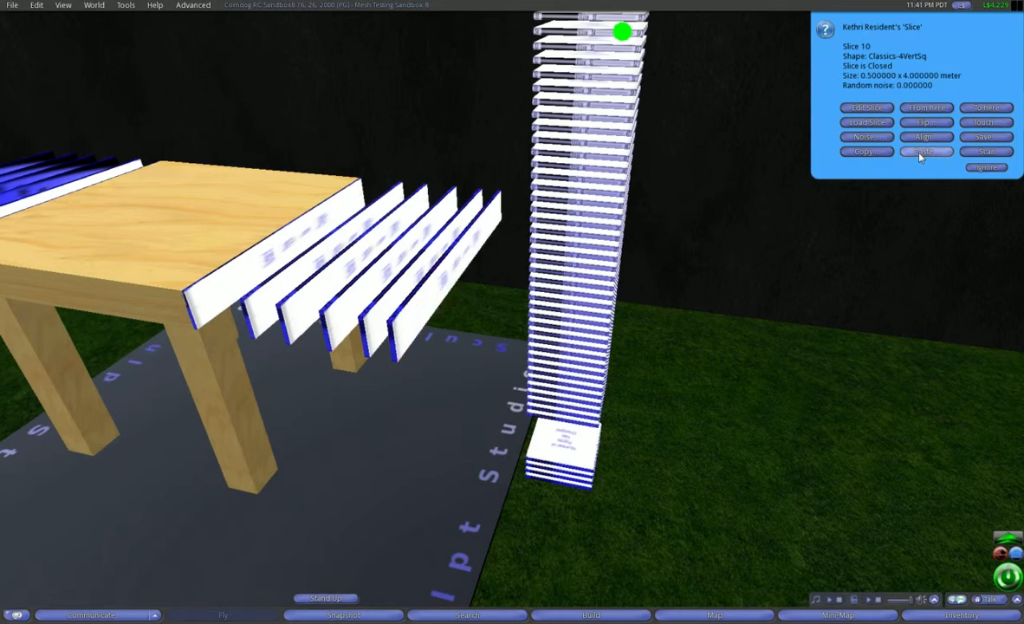
{"action": "left_click", "coordinate": [921, 154]}
{"action": "left_click", "coordinate": [880, 109]}
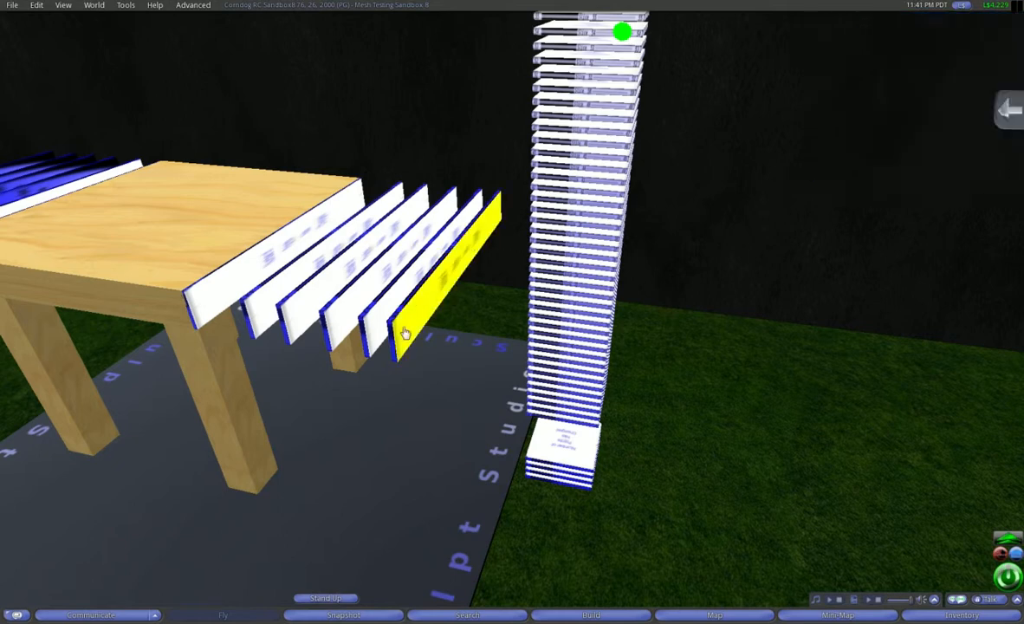
{"action": "left_click", "coordinate": [379, 329]}
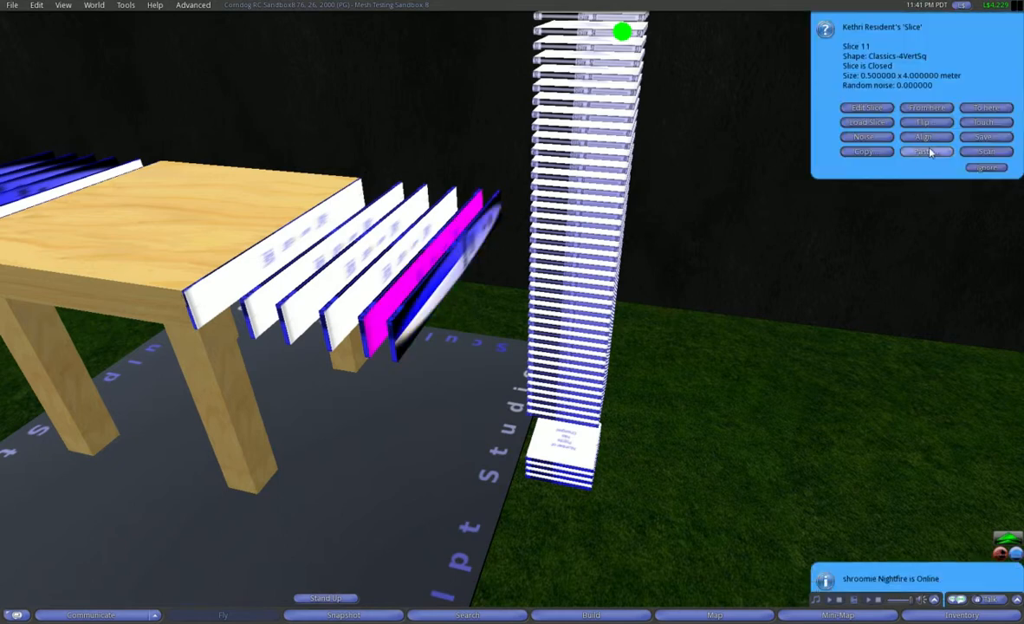
{"action": "left_click", "coordinate": [924, 152]}
{"action": "left_click", "coordinate": [874, 110]}
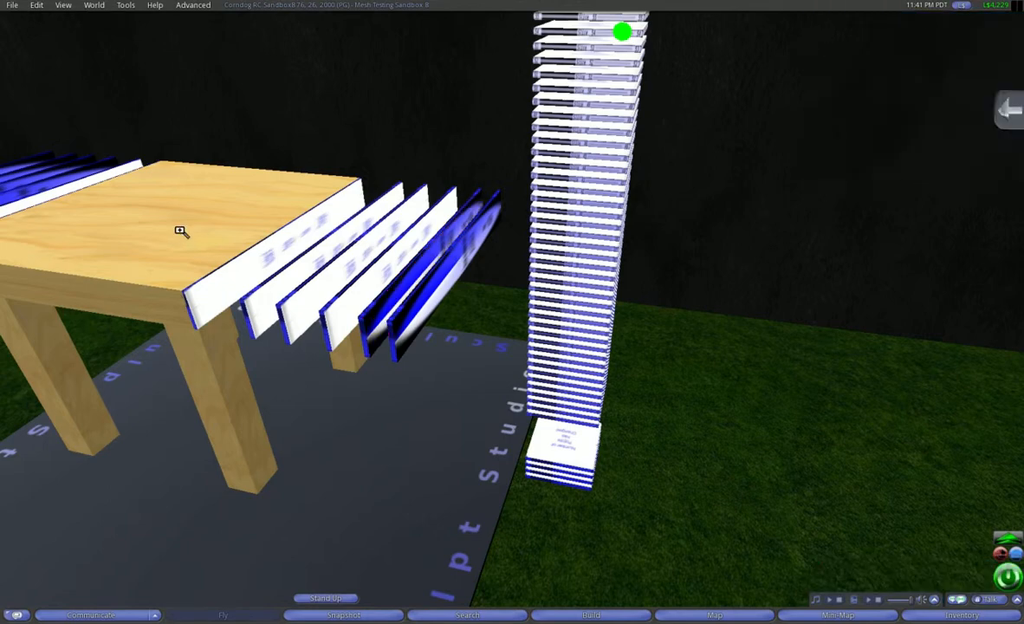
Copy the shape of slice 3 and paste it onto slice 12, next to slice 11
{"action": "left_click_drag", "start_coordinate": [169, 227], "coordinate": [508, 316], "text": "alt"}
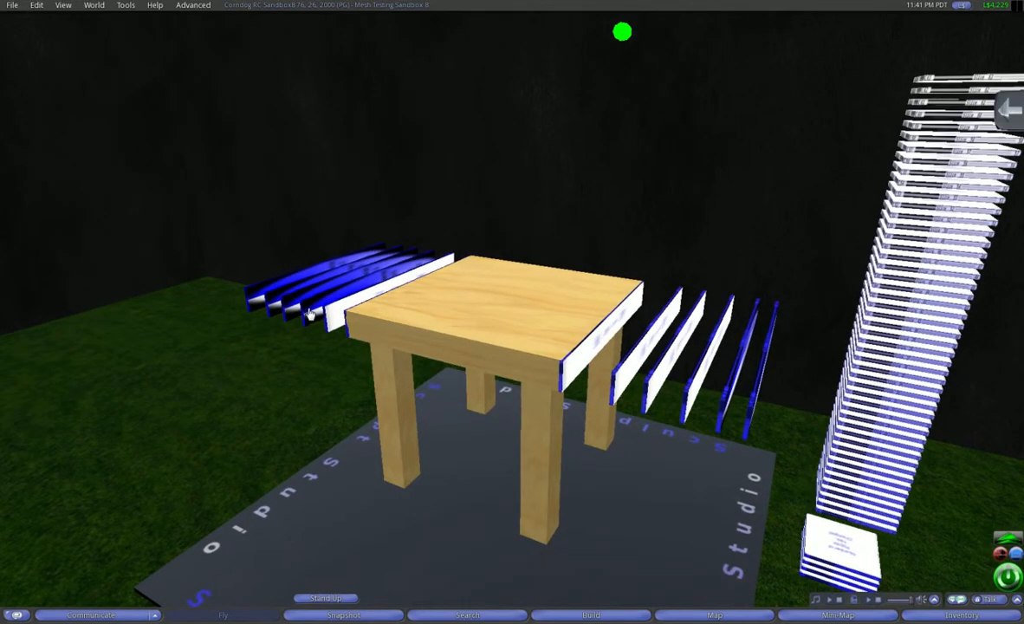
{"action": "left_click", "coordinate": [554, 273]}
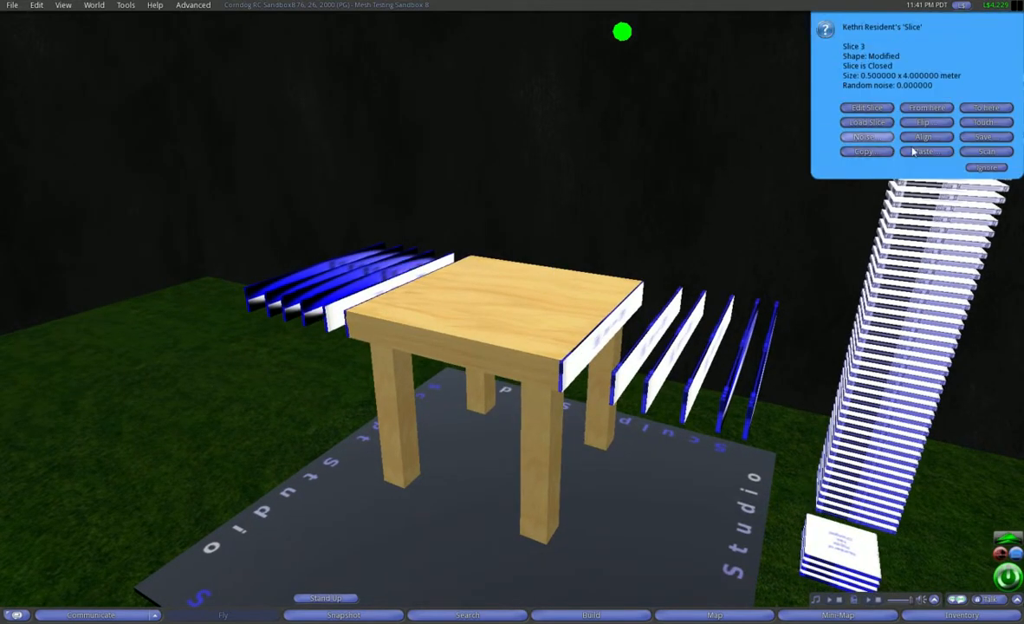
{"action": "left_click", "coordinate": [864, 151]}
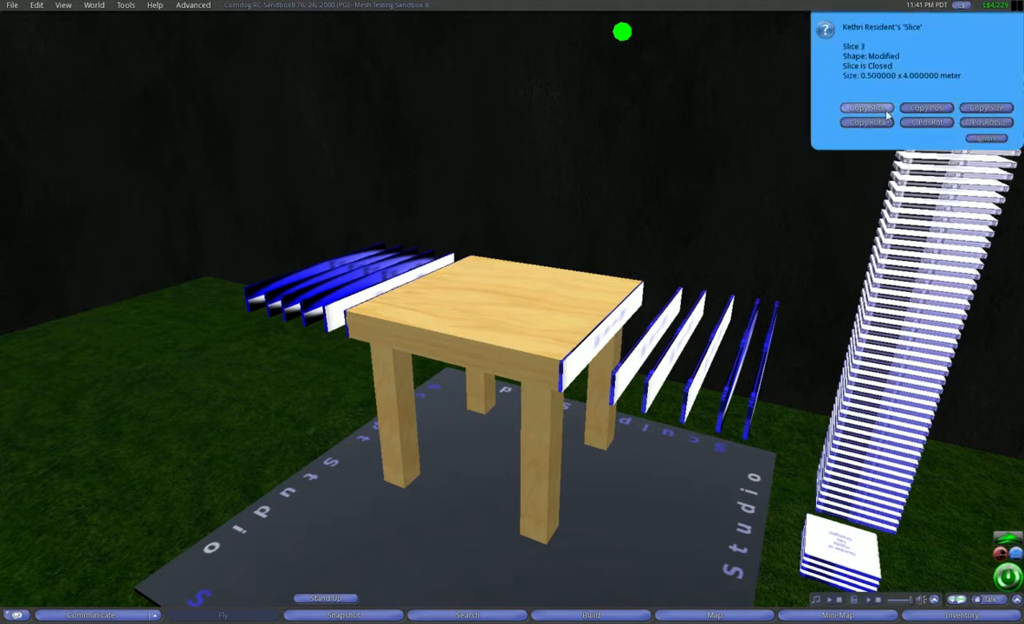
{"action": "left_click", "coordinate": [867, 122]}
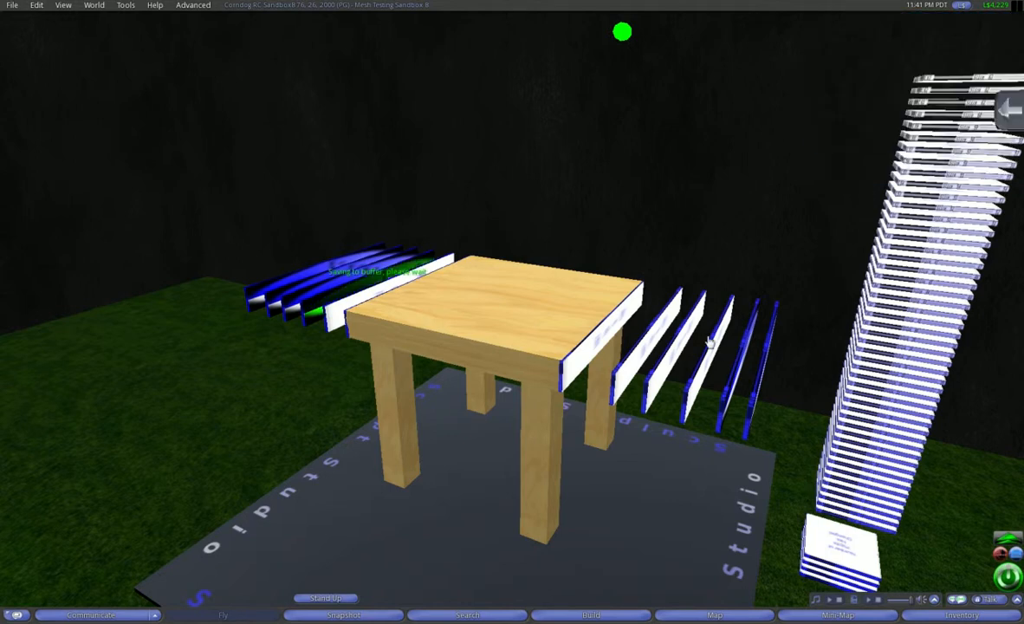
{"action": "left_click", "coordinate": [708, 364]}
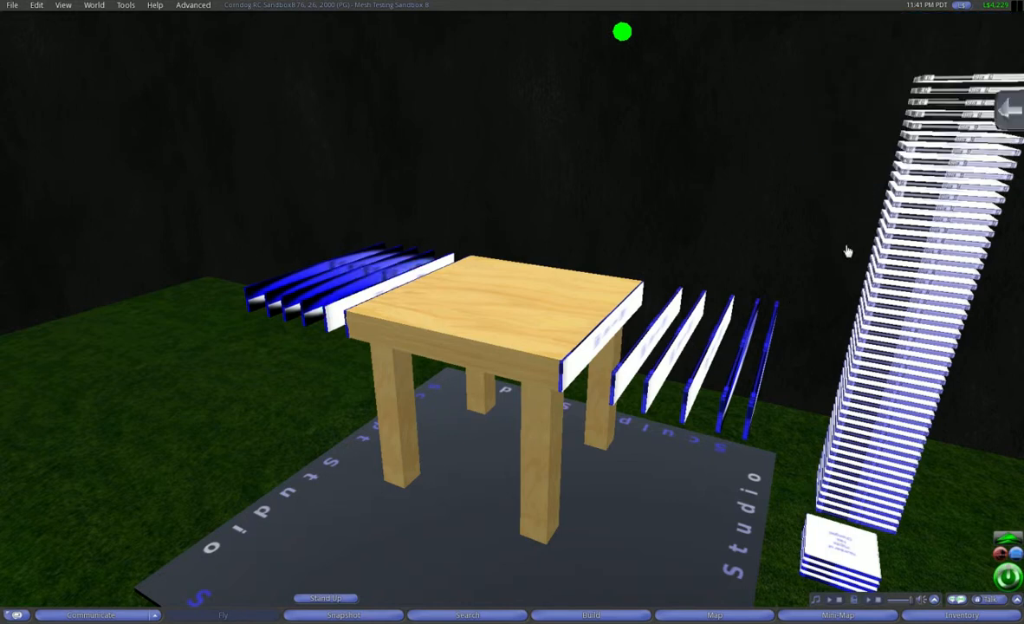
{"action": "left_click", "coordinate": [908, 152]}
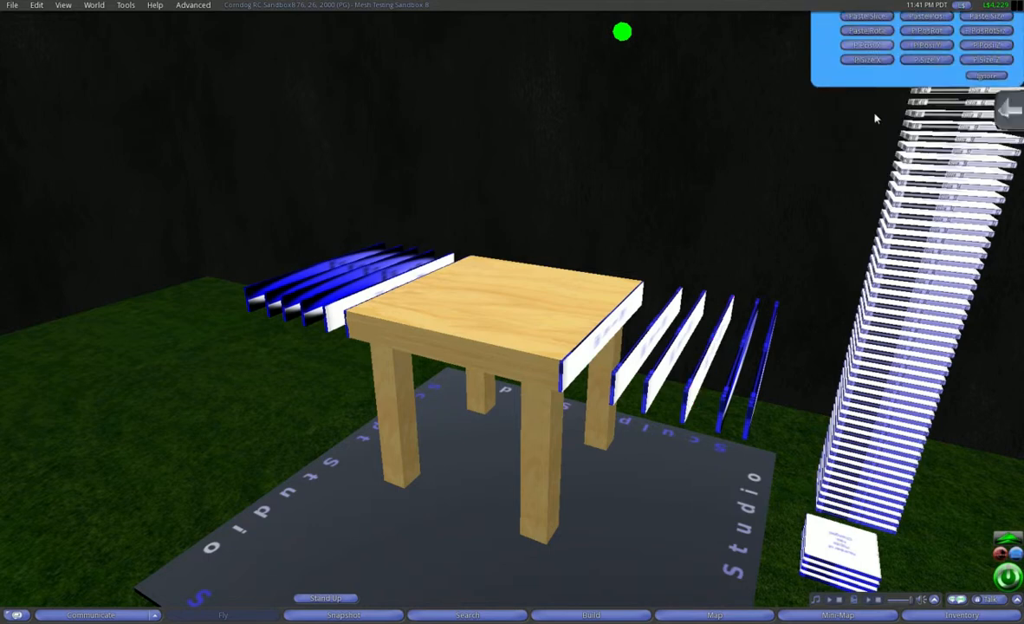
{"action": "left_click", "coordinate": [873, 108]}
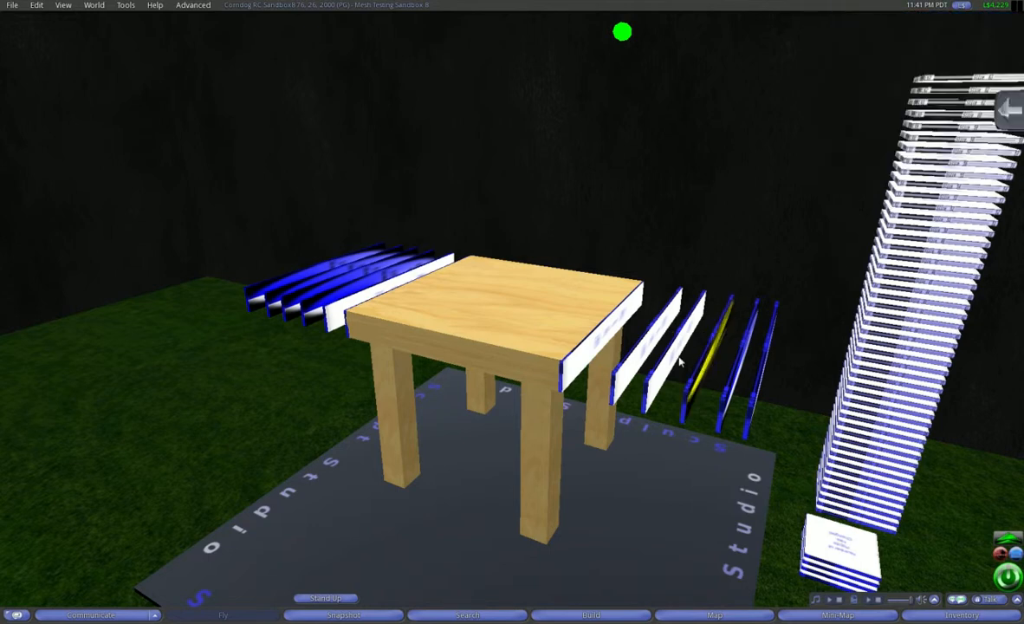
Paste the copied shape of slice 3 onto slice 13 as well
{"action": "left_click", "coordinate": [676, 307]}
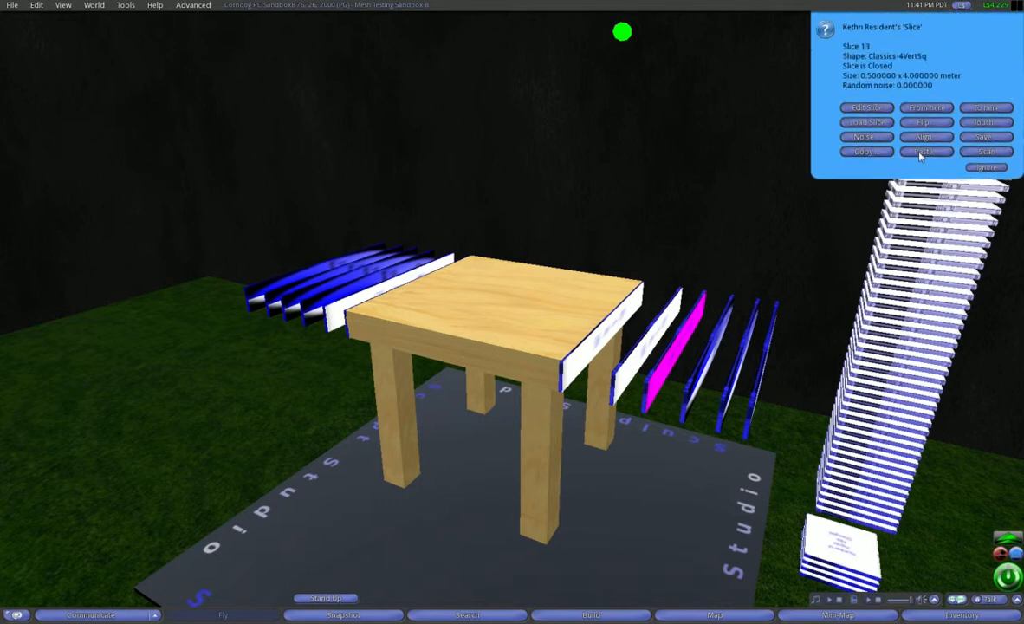
{"action": "left_click", "coordinate": [920, 152]}
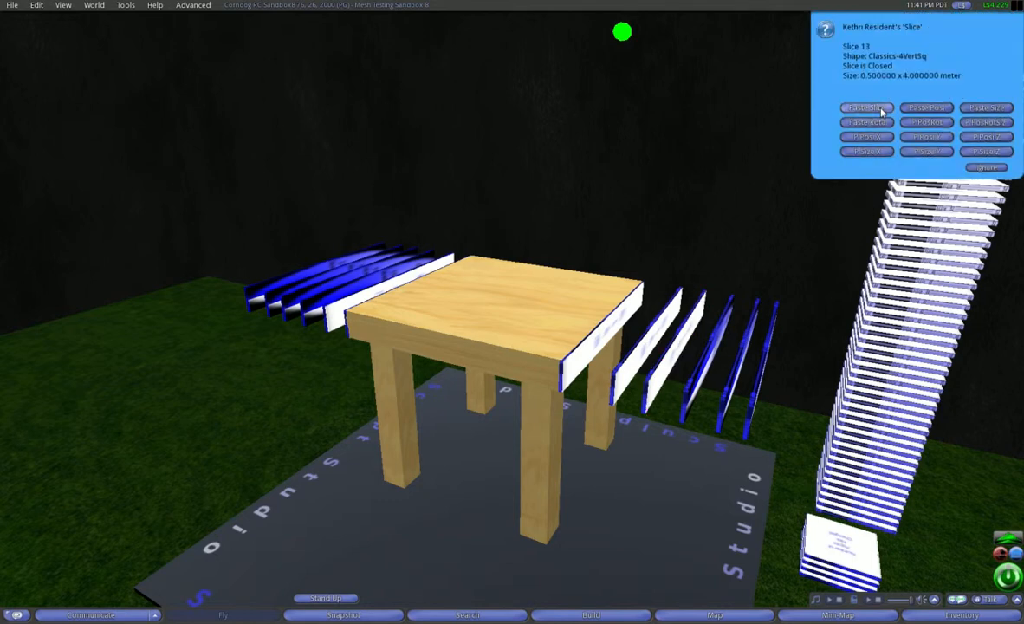
{"action": "left_click", "coordinate": [877, 108]}
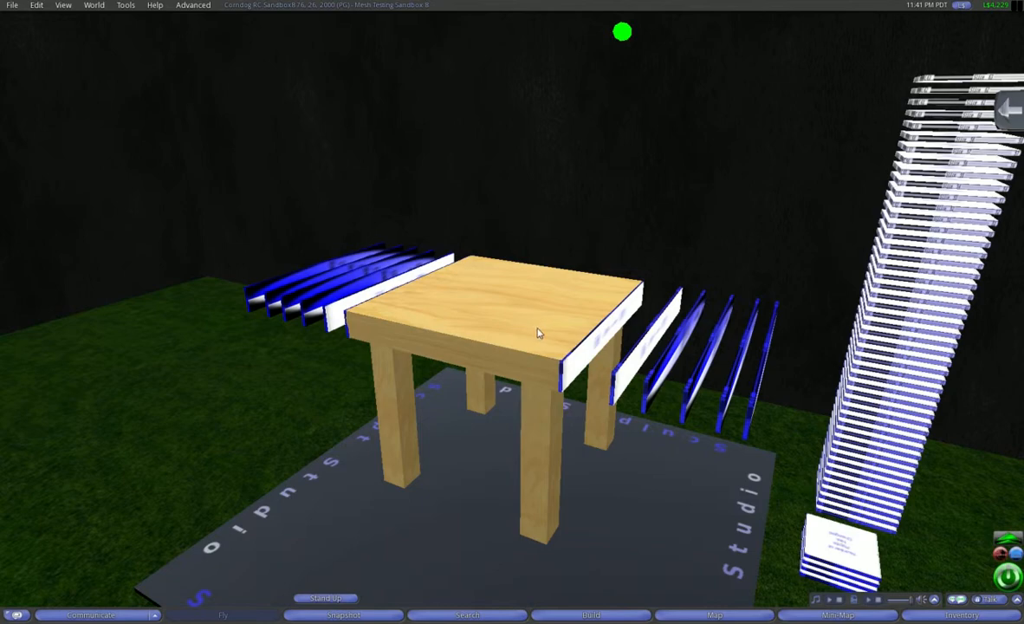
{"action": "left_click_drag", "start_coordinate": [436, 301], "coordinate": [450, 331], "text": "alt"}
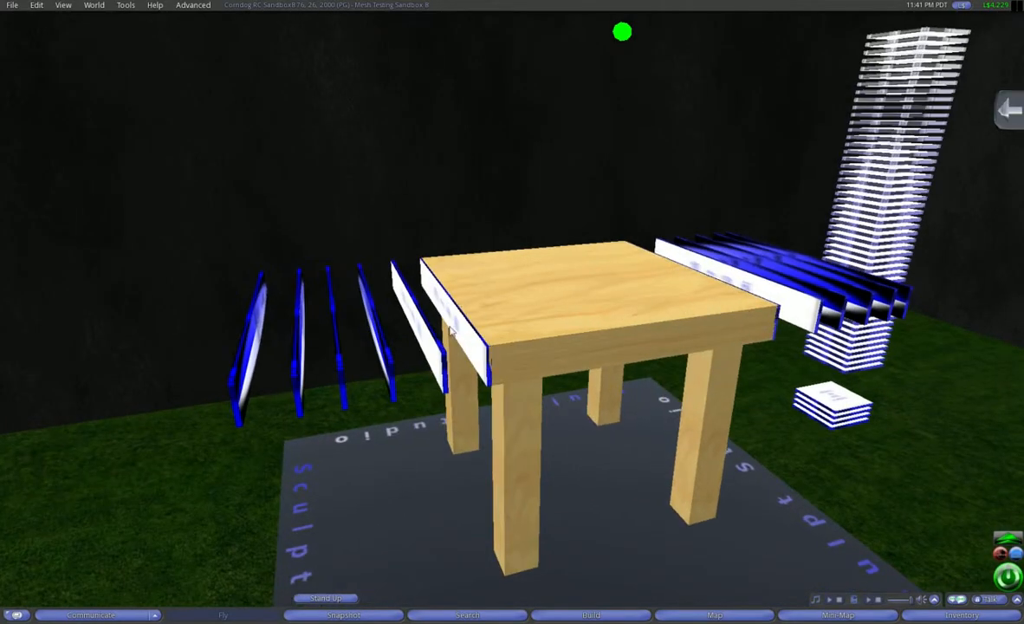